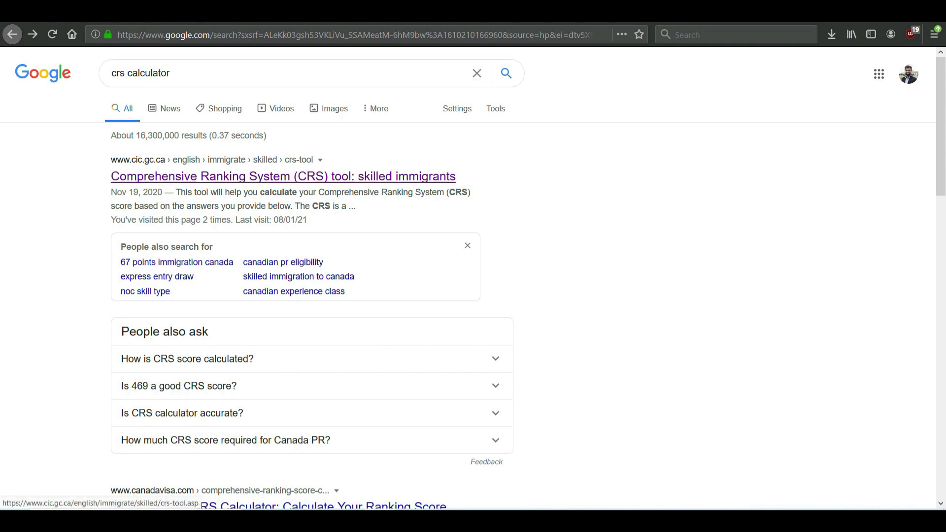
- Open the official CRS calculator and answer Never Married / Single and age 25
left_click(284, 176)
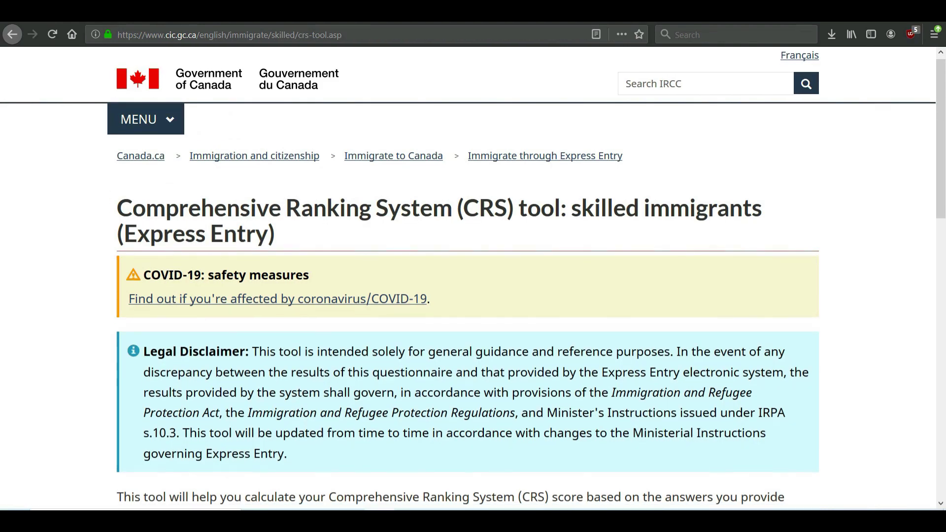
scroll(473, 278, "down", 6)
scroll(473, 278, "down", 4)
scroll(474, 278, "down", 3)
scroll(473, 278, "down", 3)
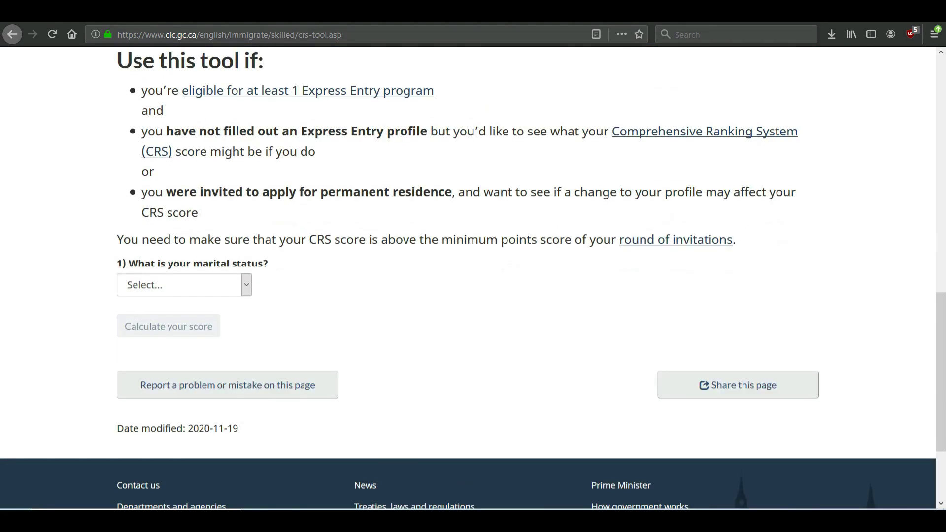
scroll(473, 278, "down", 2)
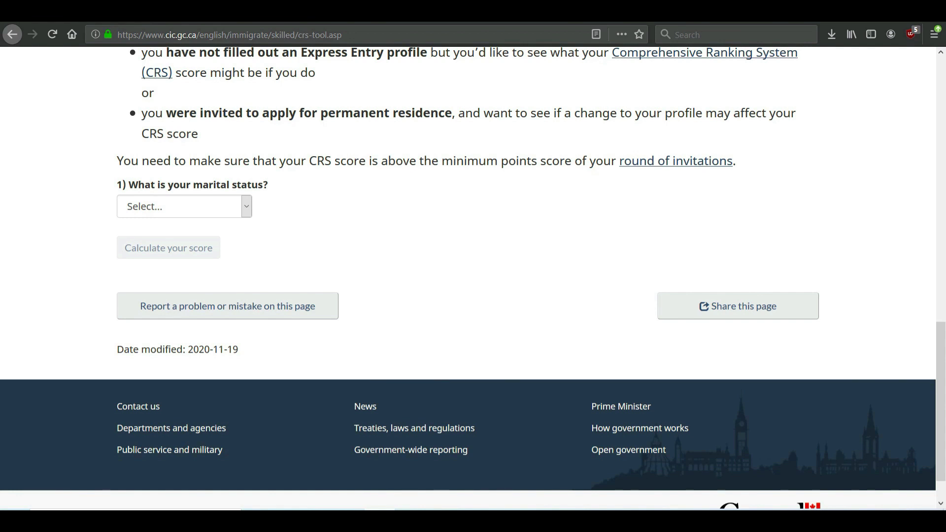
left_click(184, 206)
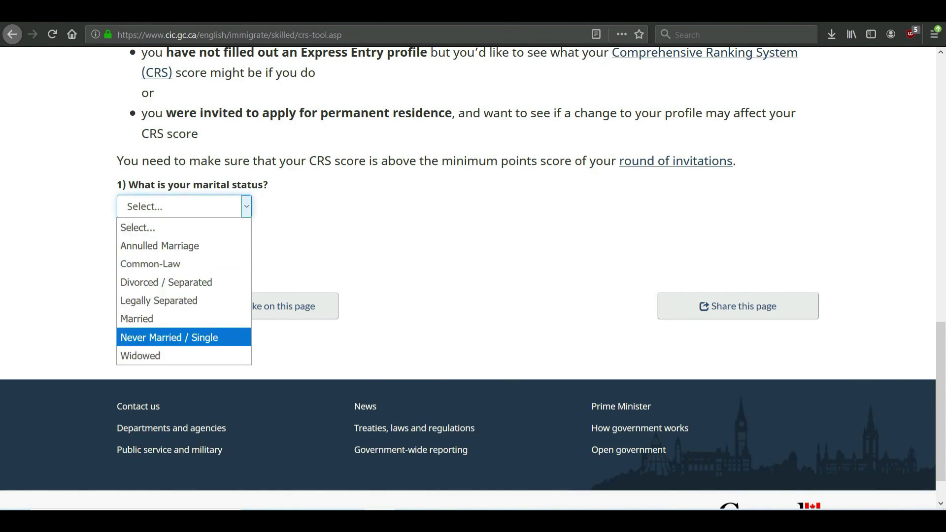
key("Return")
scroll(473, 278, "down", 2)
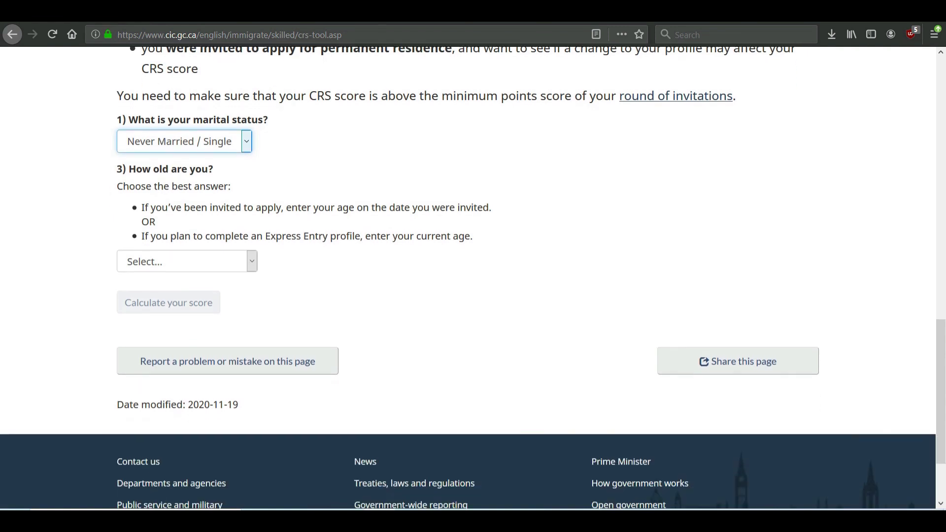
left_click(187, 261)
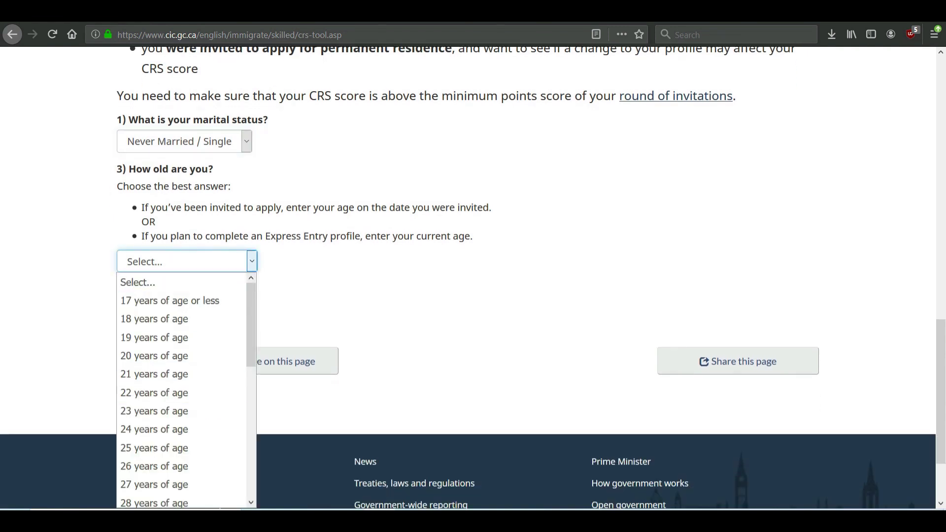
key("Escape")
type("25 years of age")
scroll(473, 278, "down", 1)
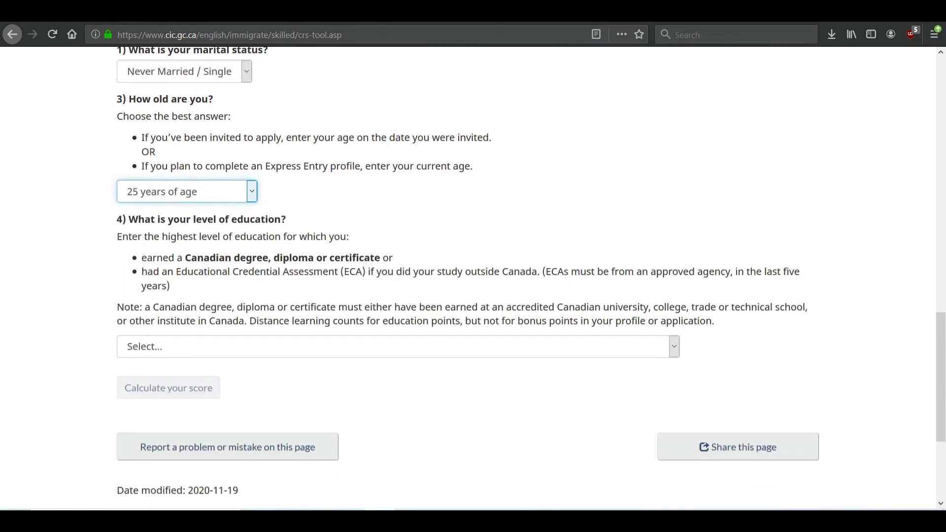
scroll(474, 278, "down", 3)
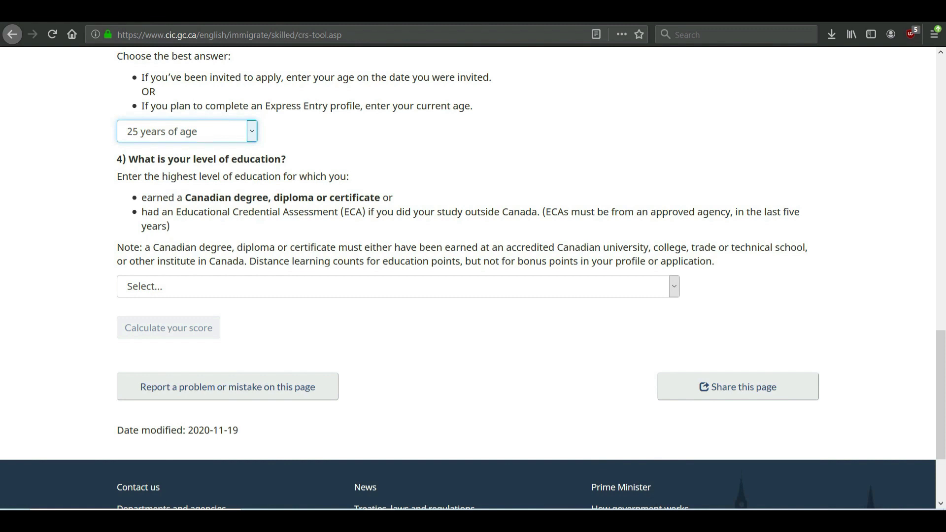
key("Tab")
key("alt+Down")
key("Down")
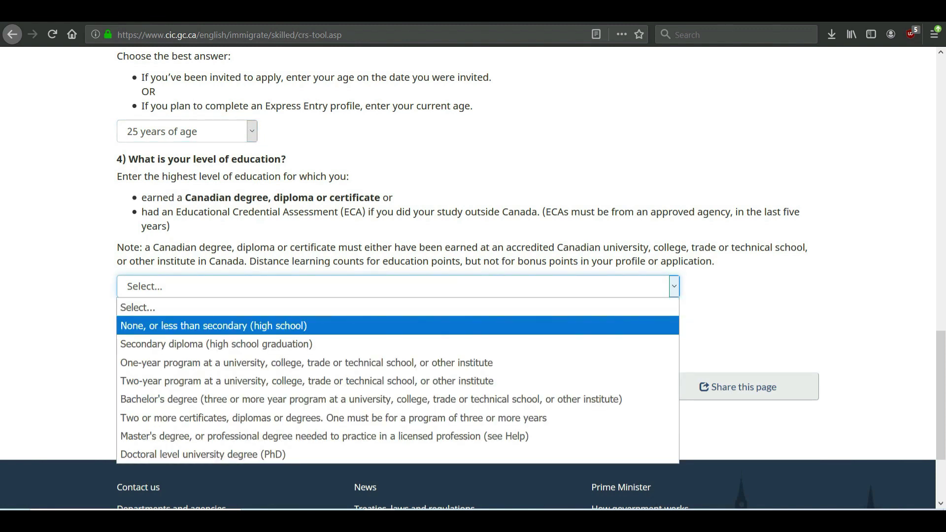
key("Down")
key("Down")
key("Down")
key("Down")
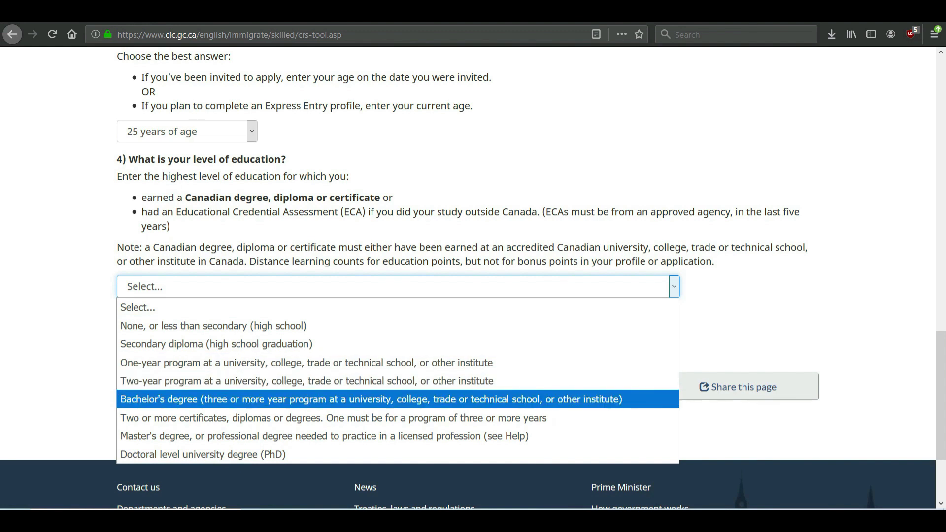
key("Down")
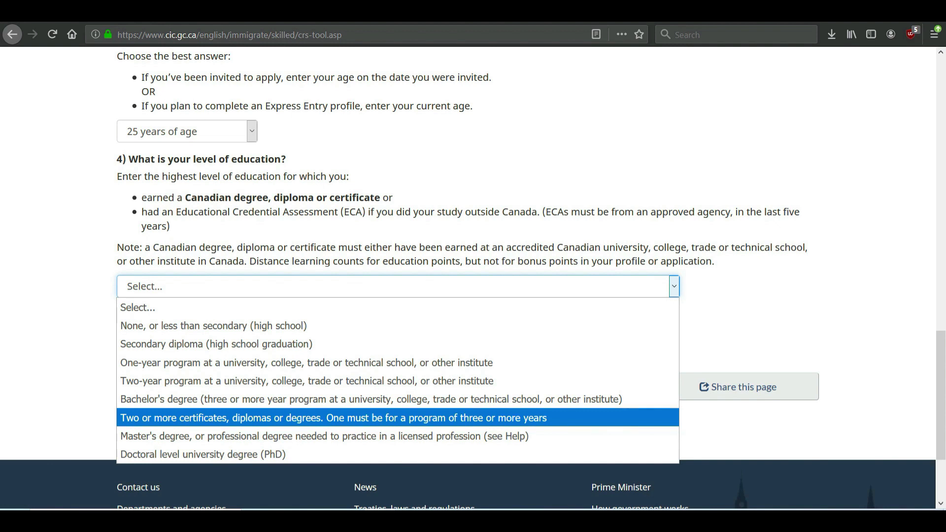
key("Up")
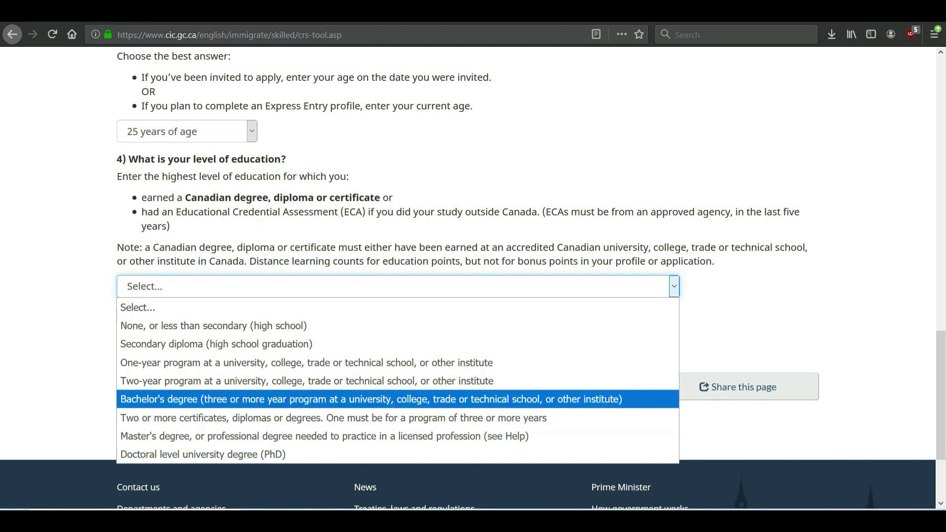
key("Down")
key("Down")
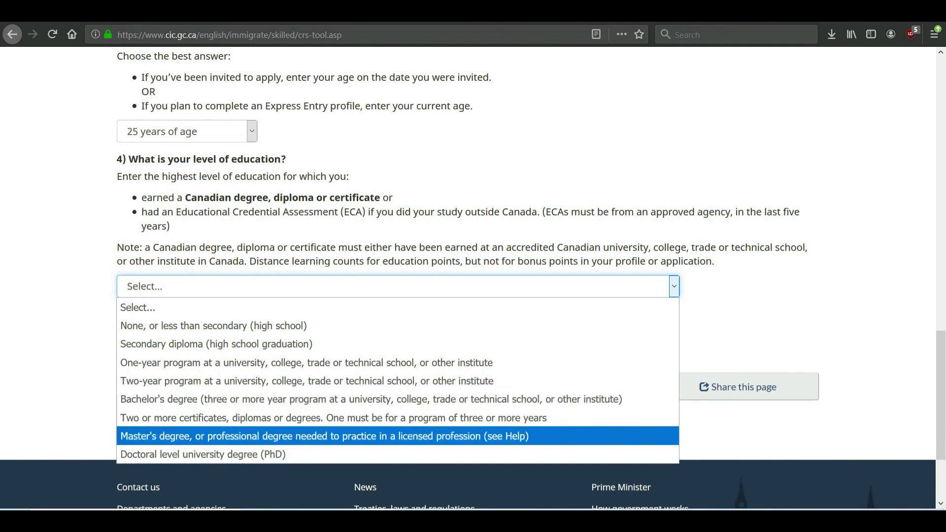
key("Down")
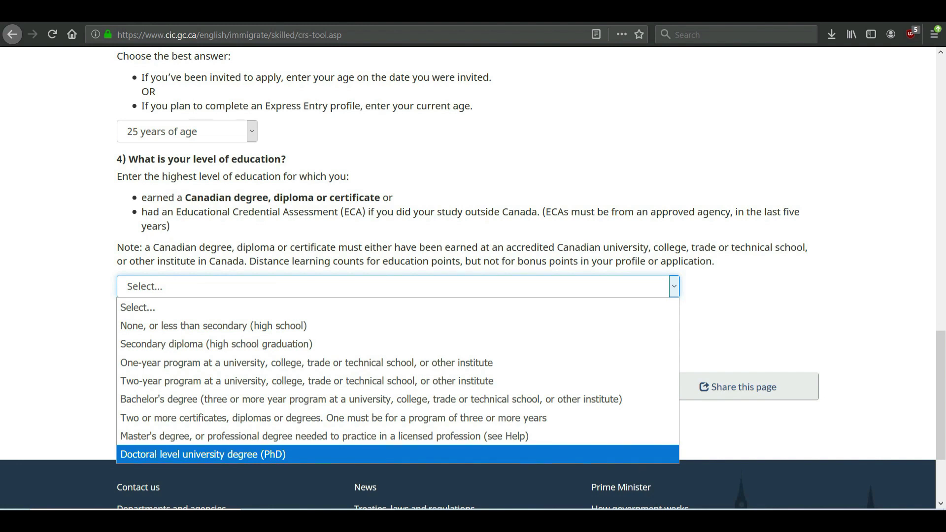
key("Home")
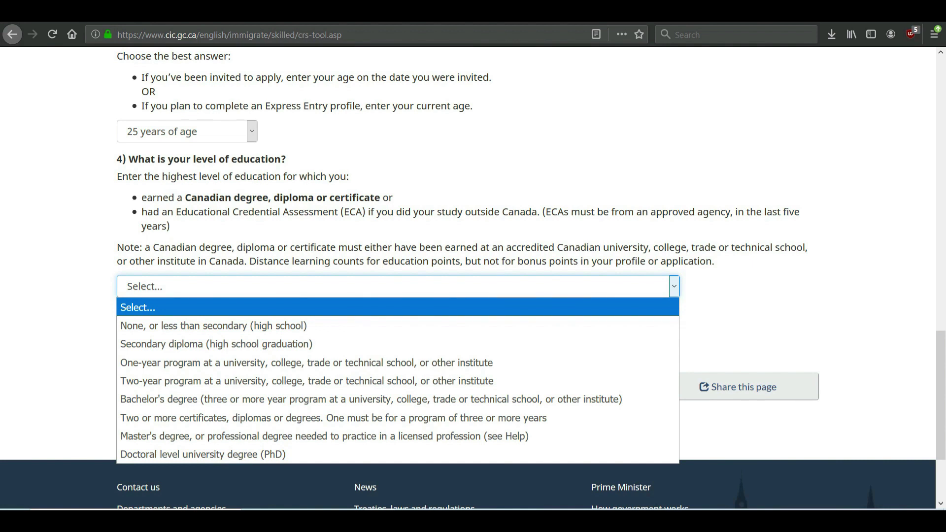
key("Down")
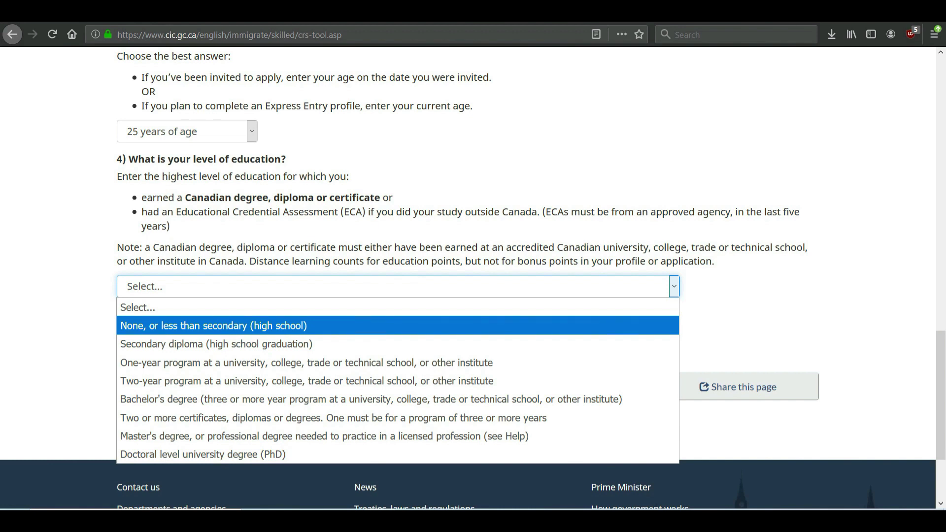
key("Up")
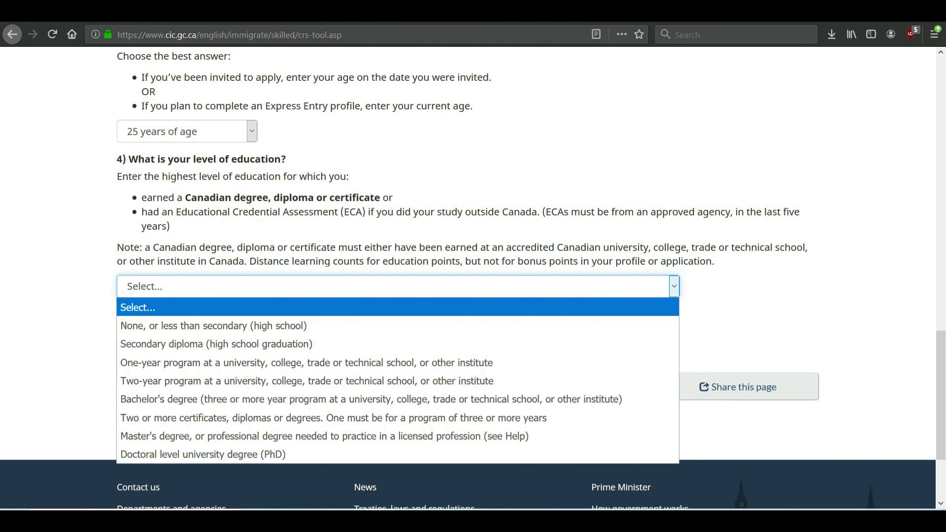
scroll(474, 296, "down", 3)
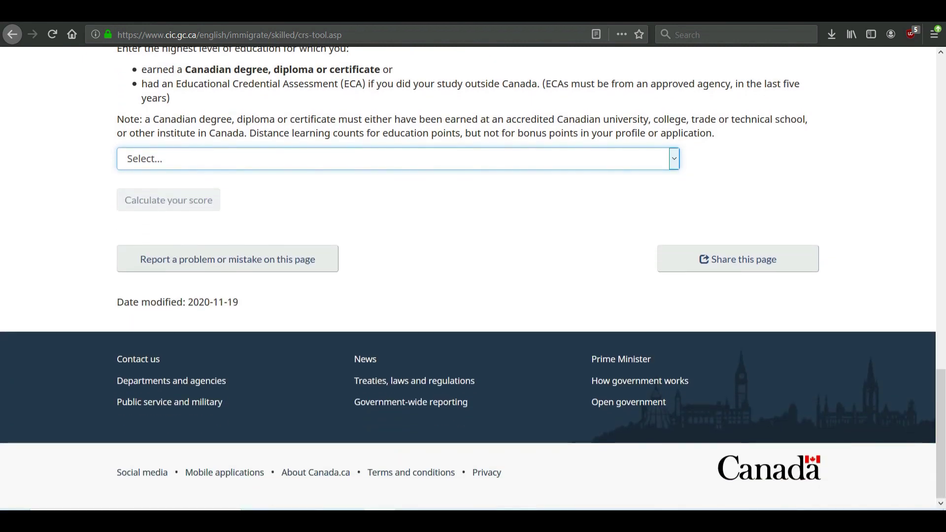
- Set education to two or more certificates, diplomas or degrees
left_click(398, 159)
key("Down")
key("Down")
key("Down")
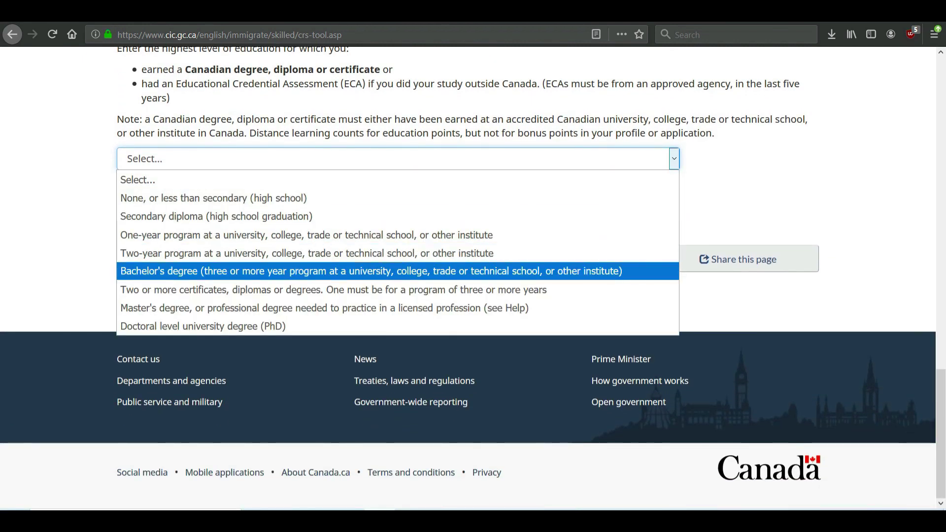
key("Down")
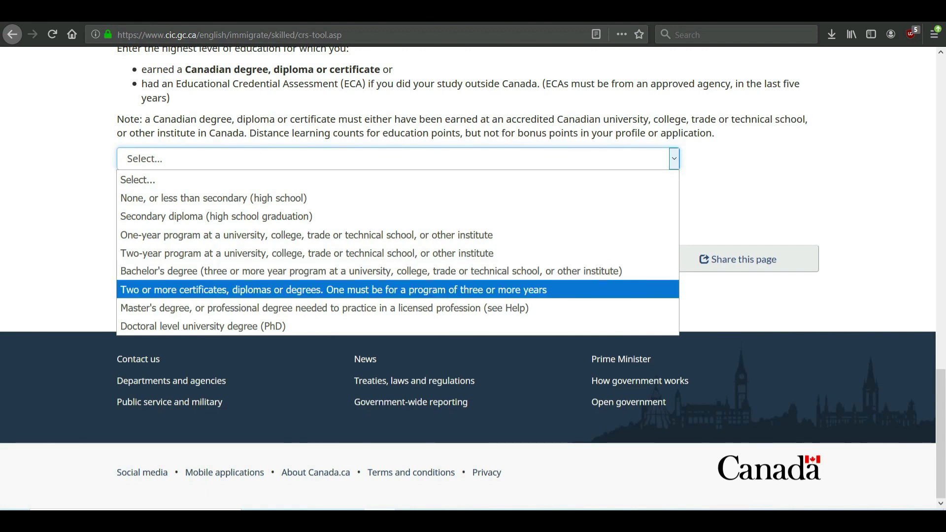
key("Return")
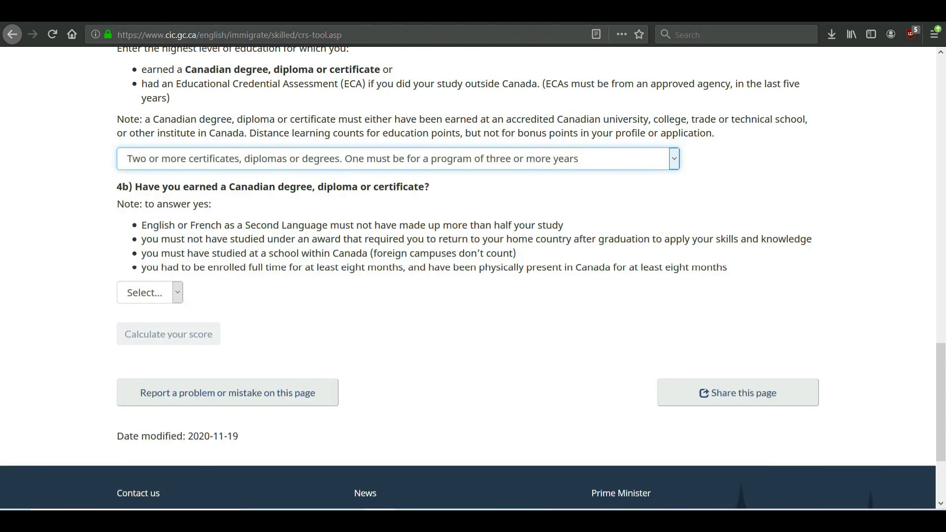
scroll(473, 277, "down", 2)
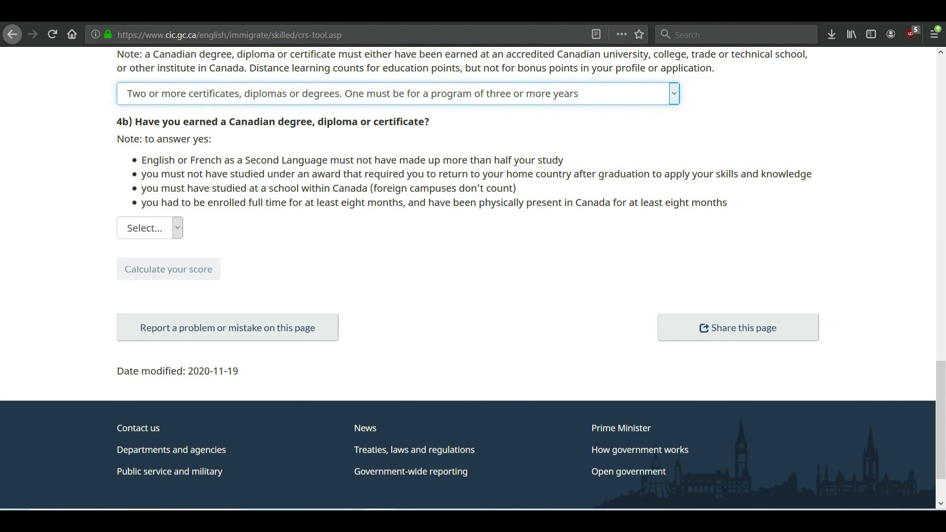
- Answer Yes to holding a Canadian credential and list its education-level options
left_click(148, 228)
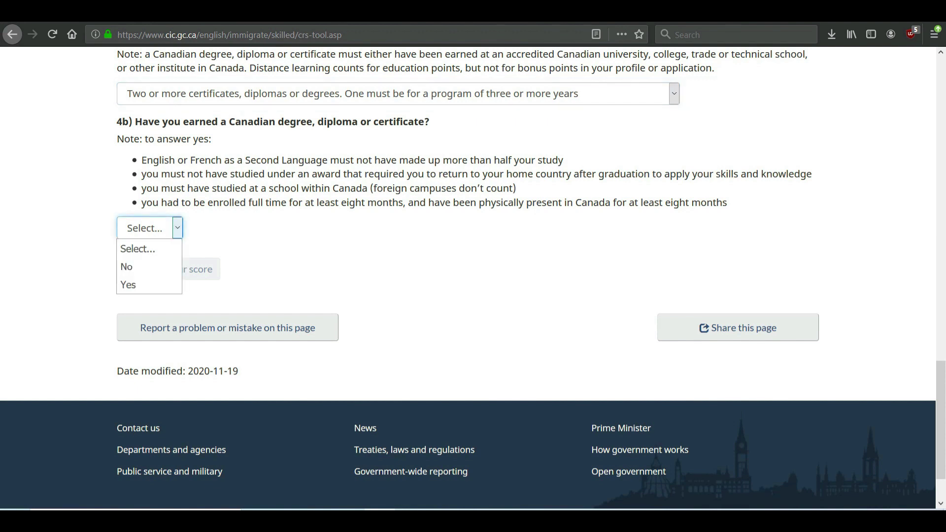
left_click(141, 285)
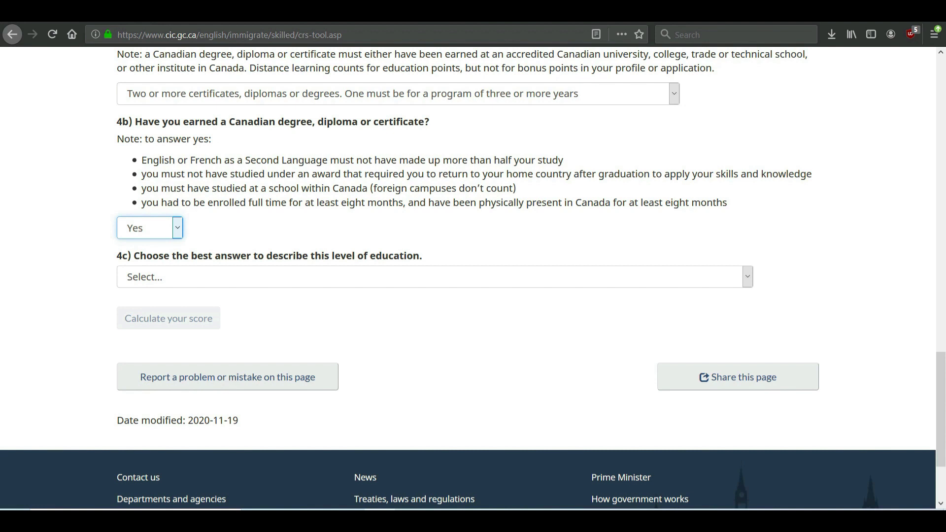
left_click(437, 276)
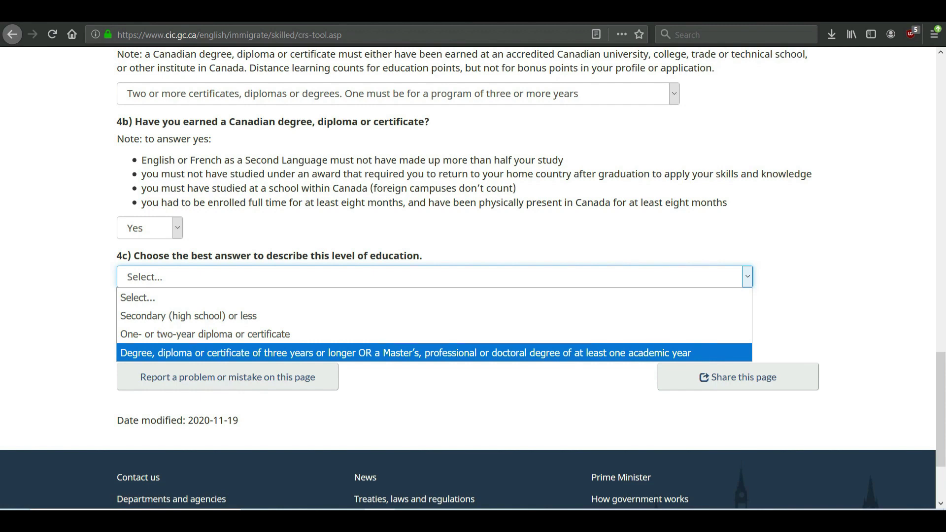
- Record a Canadian degree of three years or longer and test results under two years old
key("Return")
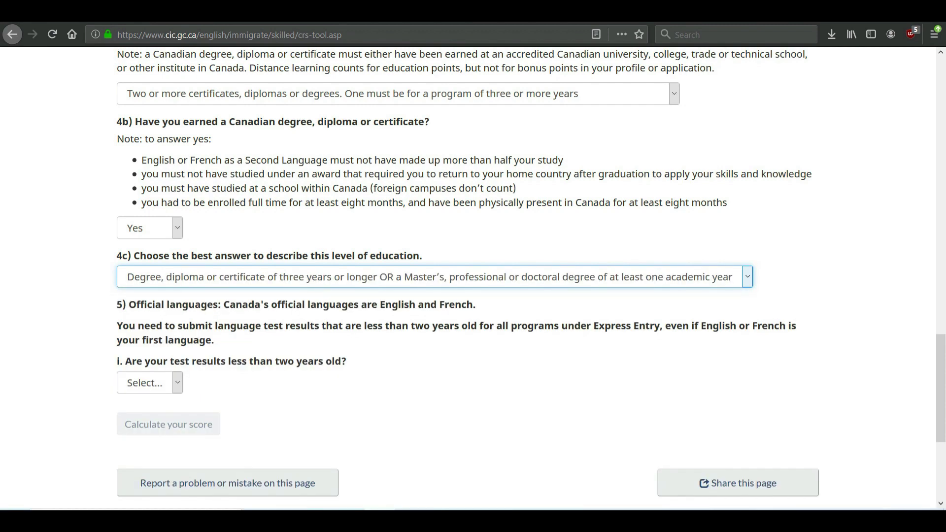
scroll(473, 277, "down", 3)
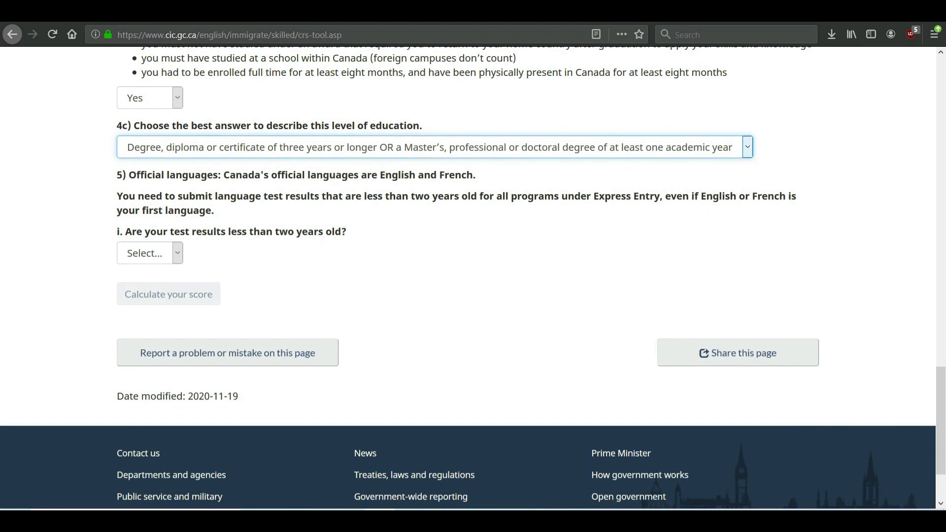
key("Tab")
key("alt+Down")
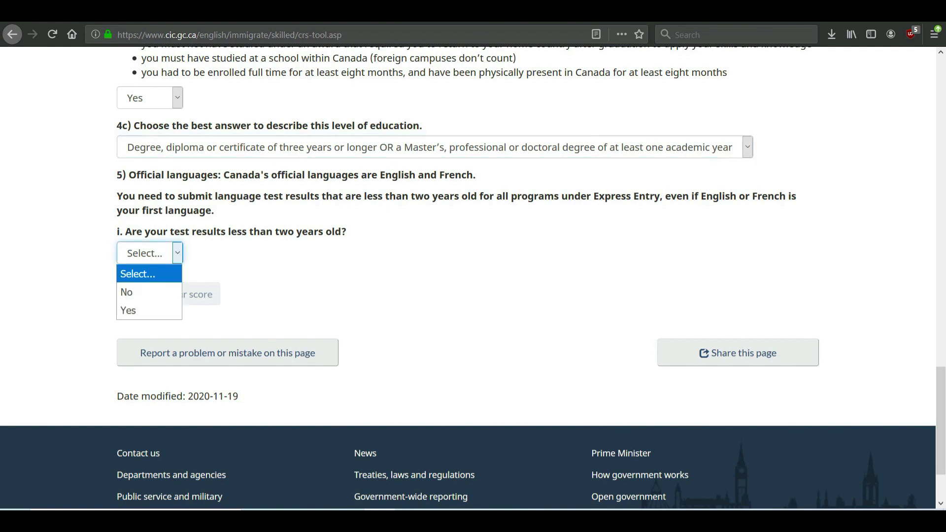
key("Down")
key("Down")
key("Return")
scroll(473, 277, "down", 2)
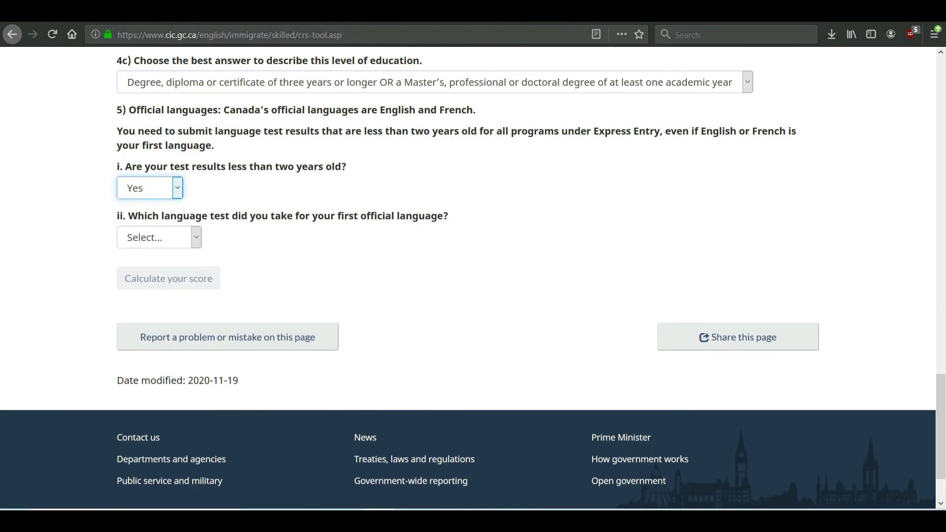
- Choose IELTS as the first official language test
key("Tab")
key("alt+Down")
key("Down")
key("Down")
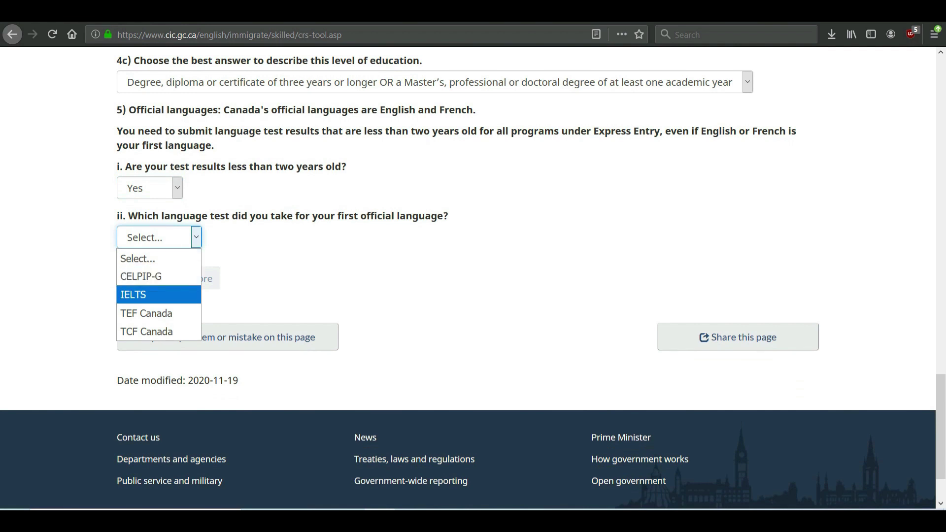
key("Up")
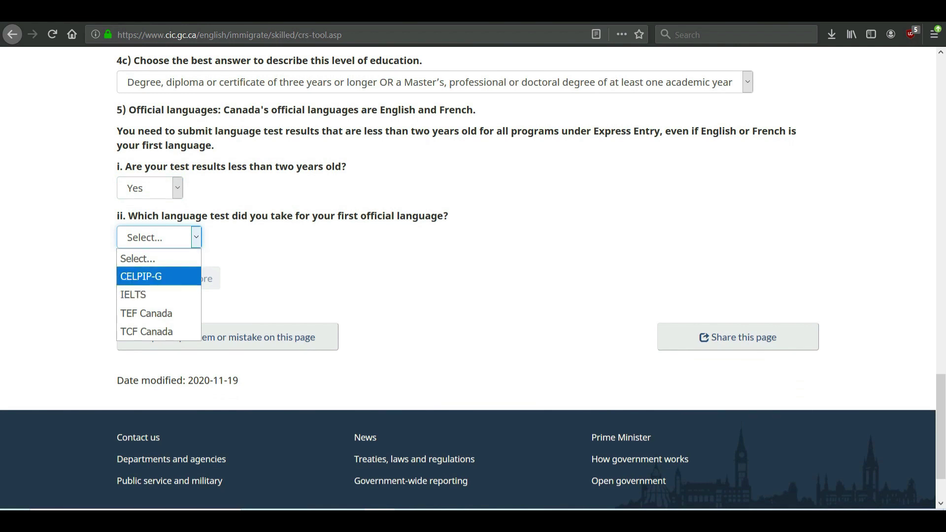
key("Down")
key("Down")
key("Down")
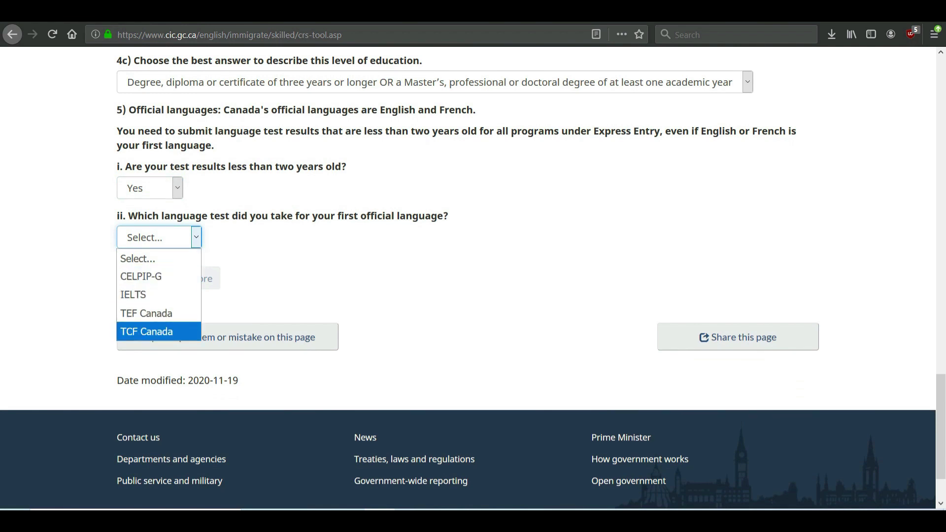
key("Up")
key("Up")
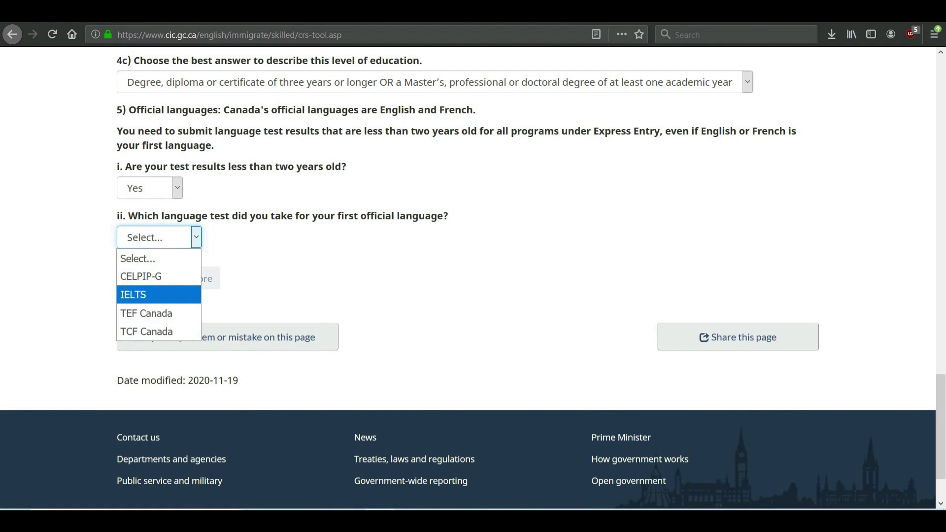
key("Return")
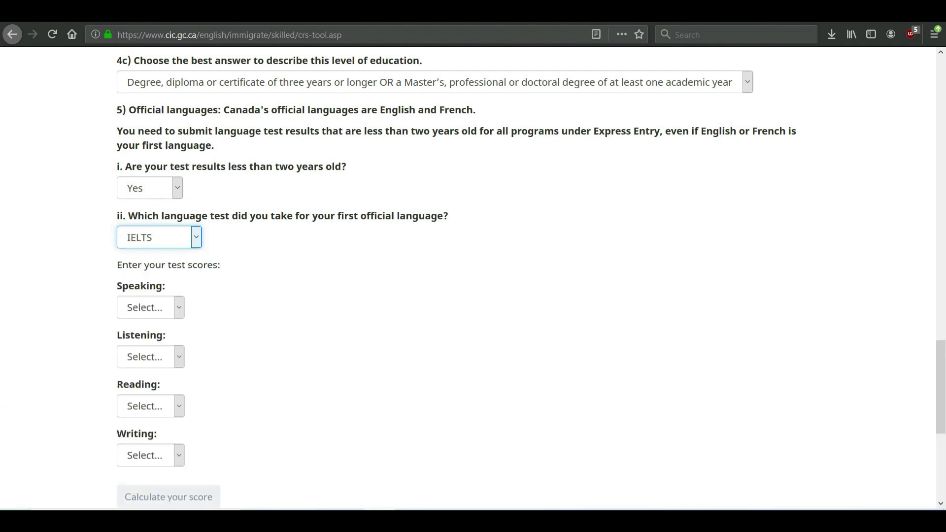
scroll(473, 277, "down", 3)
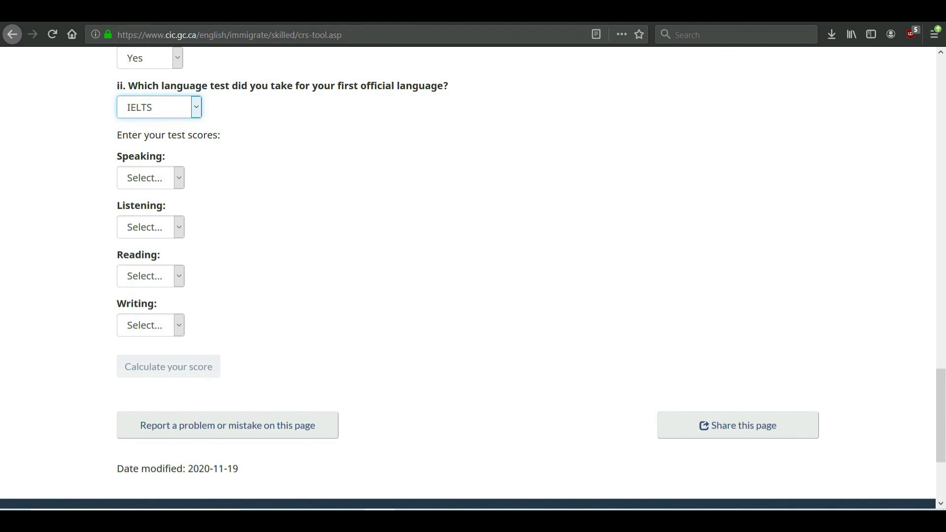
- Set IELTS Speaking to 7.5 – 9.0 and Listening initially to 8.0
key("Tab")
key("alt+Down")
key("Down")
key("Down")
key("Up")
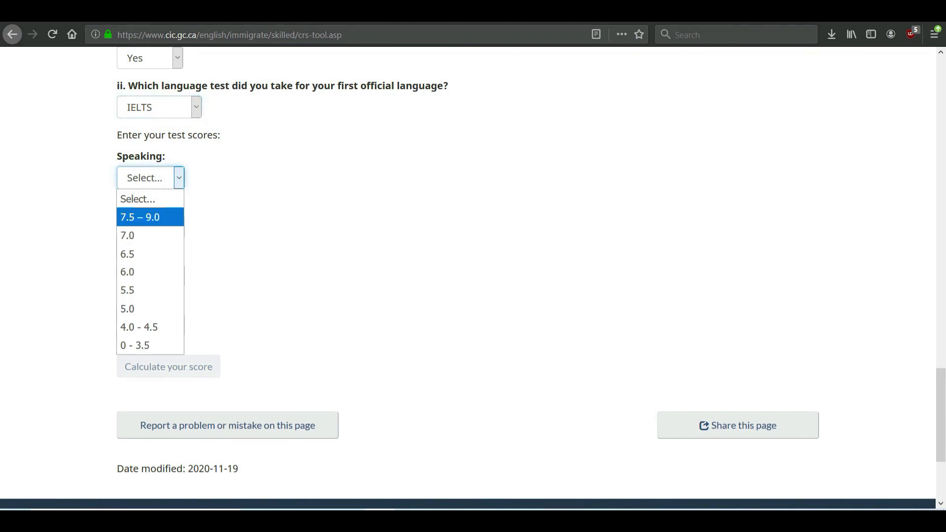
key("Return")
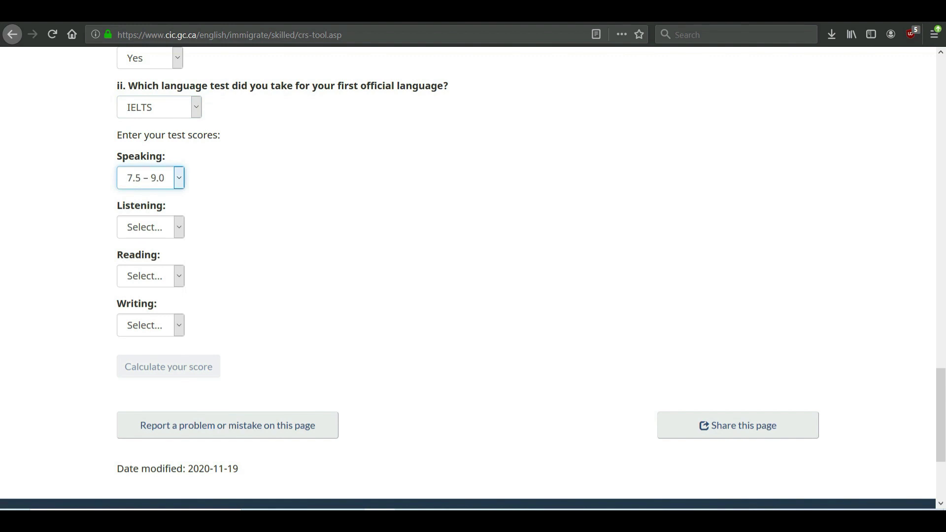
key("Tab")
key("alt+Down")
key("Down")
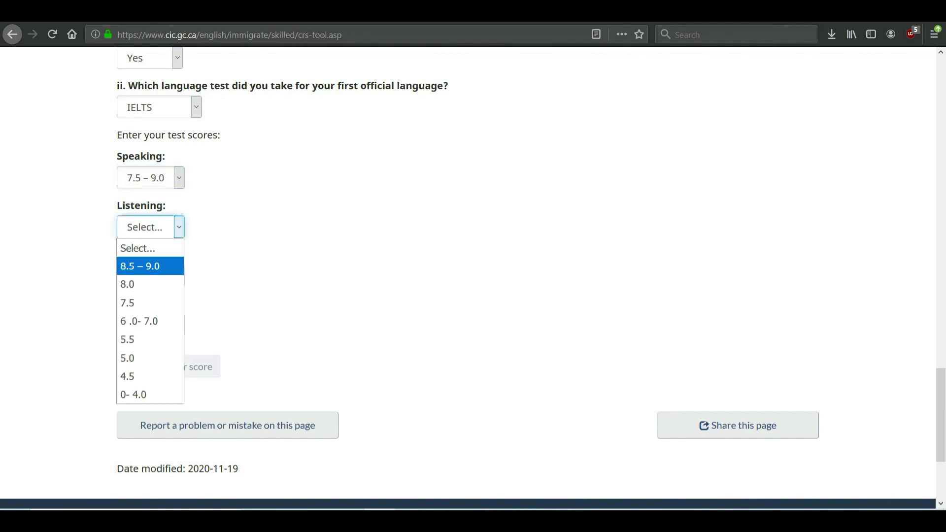
key("Down")
key("Return")
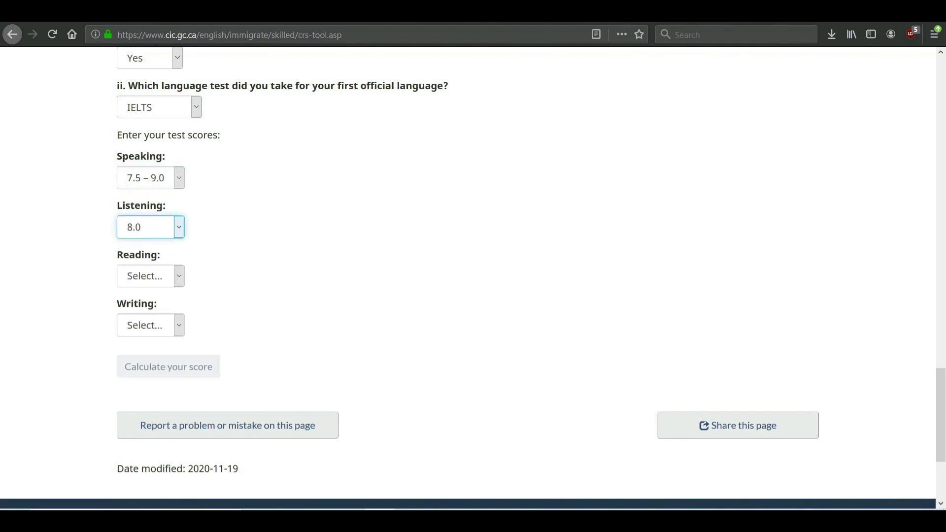
- Set Reading to 8.0 – 9.0 and correct Listening to 8.5 – 9.0
key("Tab")
key("alt+Down")
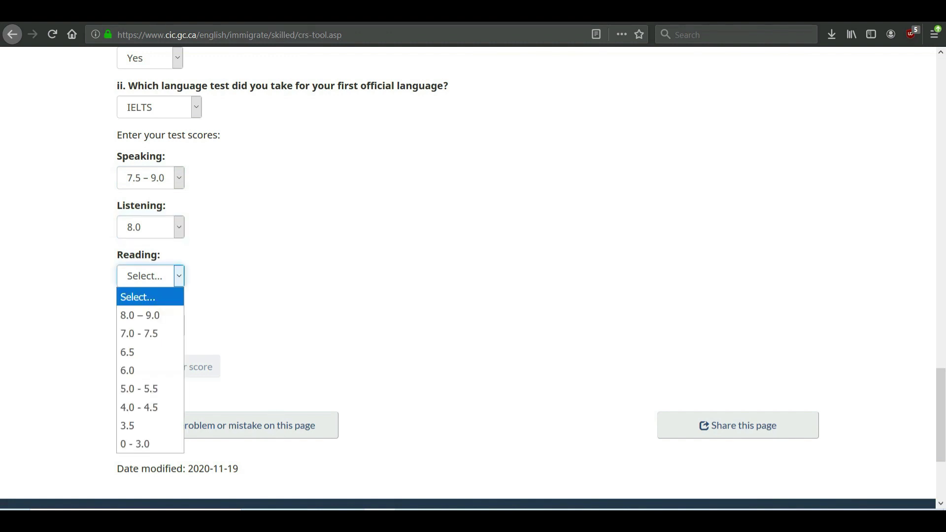
key("Down")
key("Return")
key("shift+Tab")
key("alt+Down")
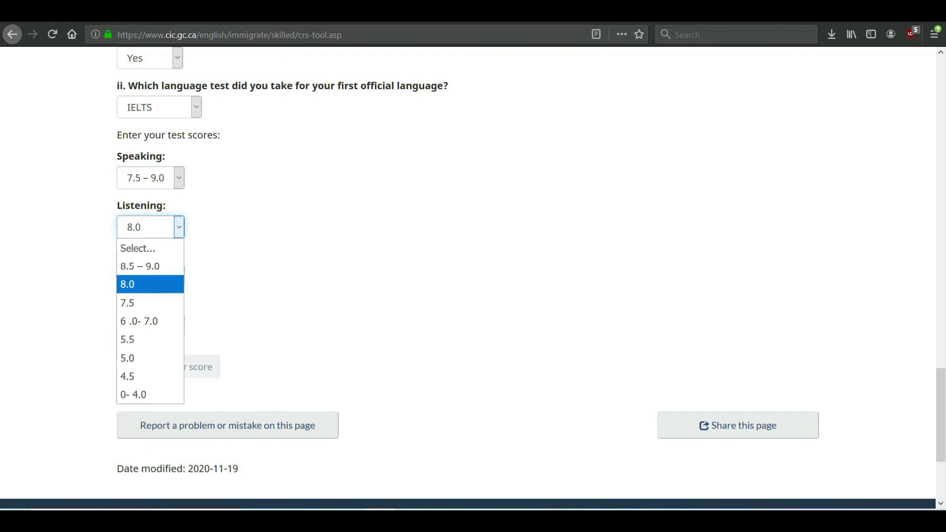
key("Up")
key("Return")
scroll(473, 278, "down", 2)
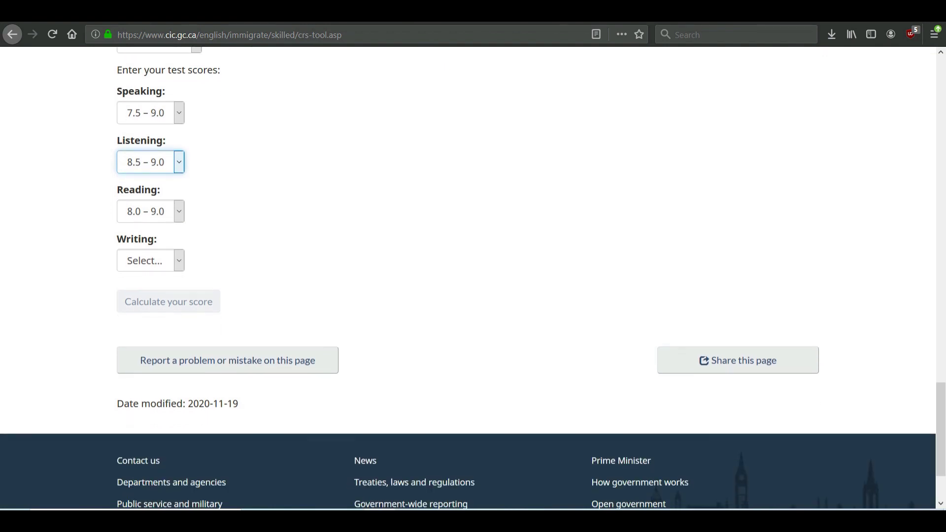
- Set the IELTS Writing score to 7.0
key("Tab")
key("Tab")
key("alt+Down")
key("Down")
key("Down")
key("Return")
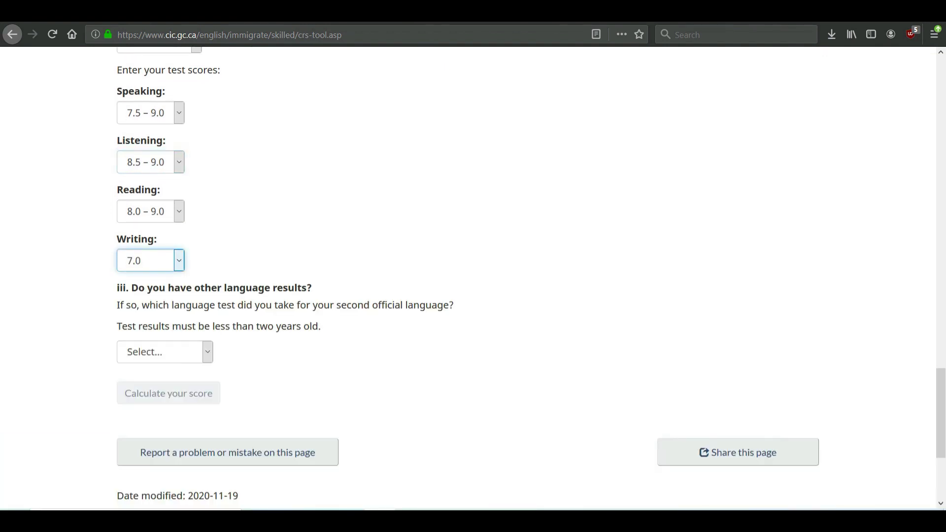
scroll(473, 277, "down", 4)
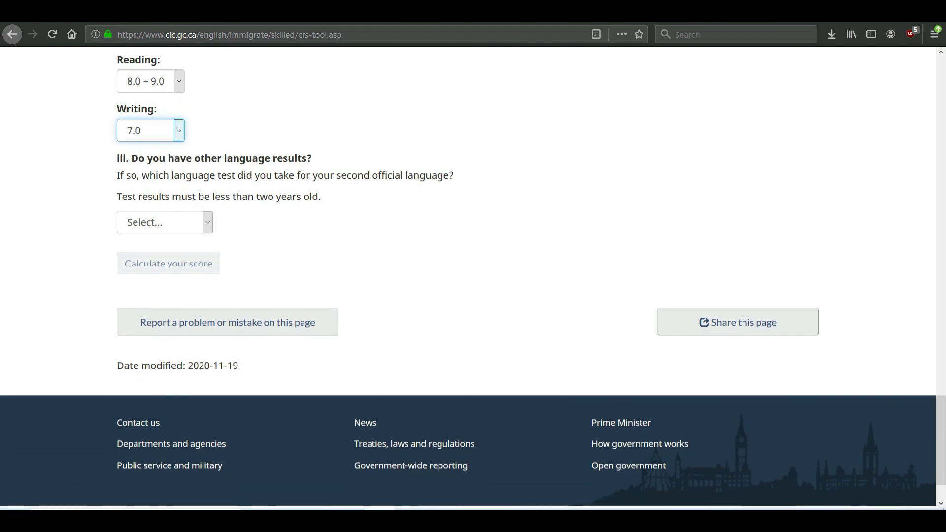
- Answer 'not applicable' for second official language test results
key("Tab")
key("alt+Down")
key("Down")
key("Down")
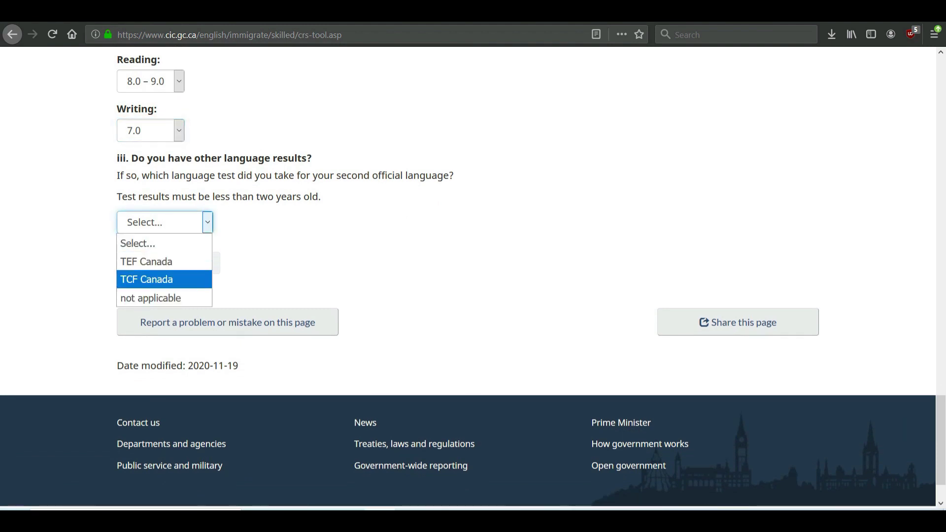
key("Down")
key("Return")
scroll(473, 277, "down", 2)
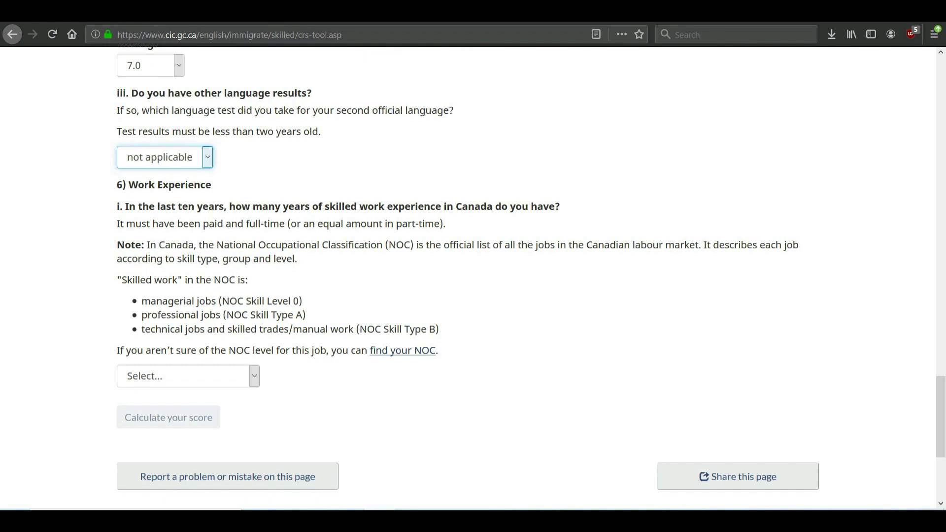
scroll(473, 281, "down", 2)
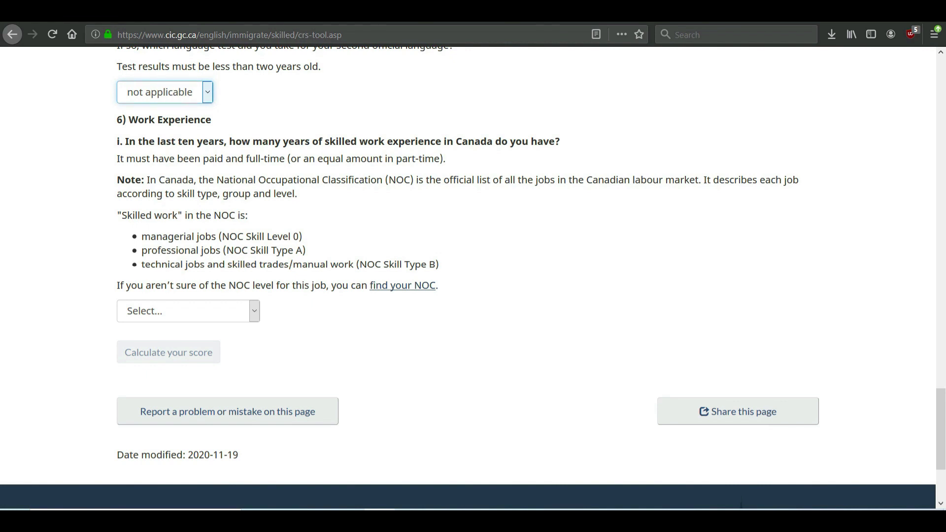
- Set Canadian skilled work experience to none or less than a year
left_click(188, 310)
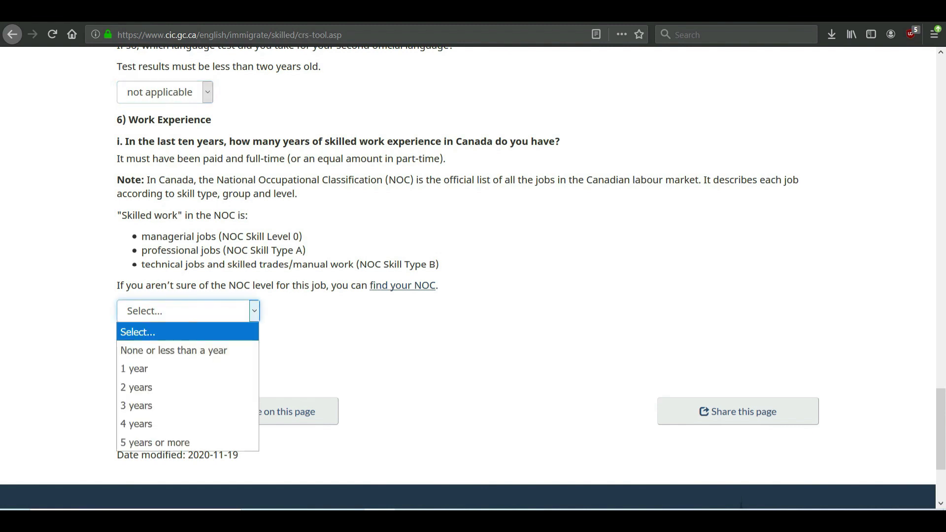
key("Down")
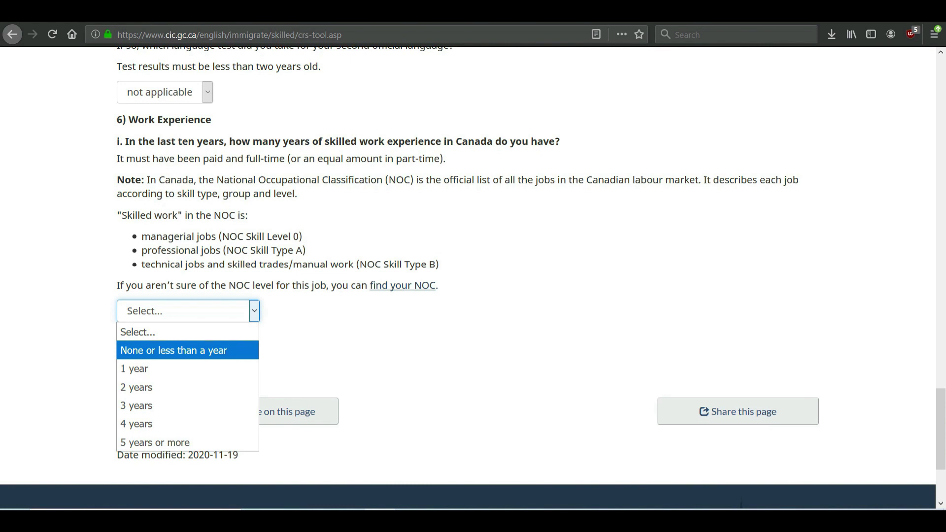
key("Return")
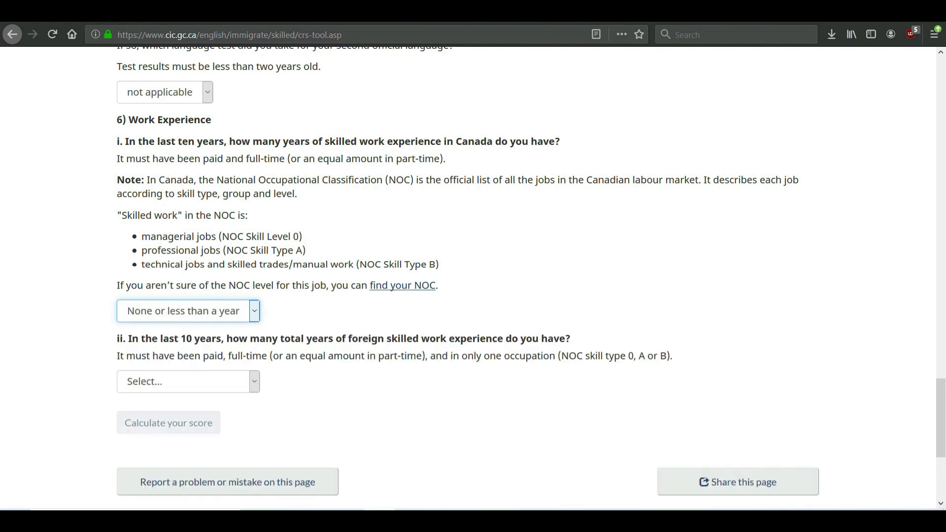
scroll(473, 275, "down", 2)
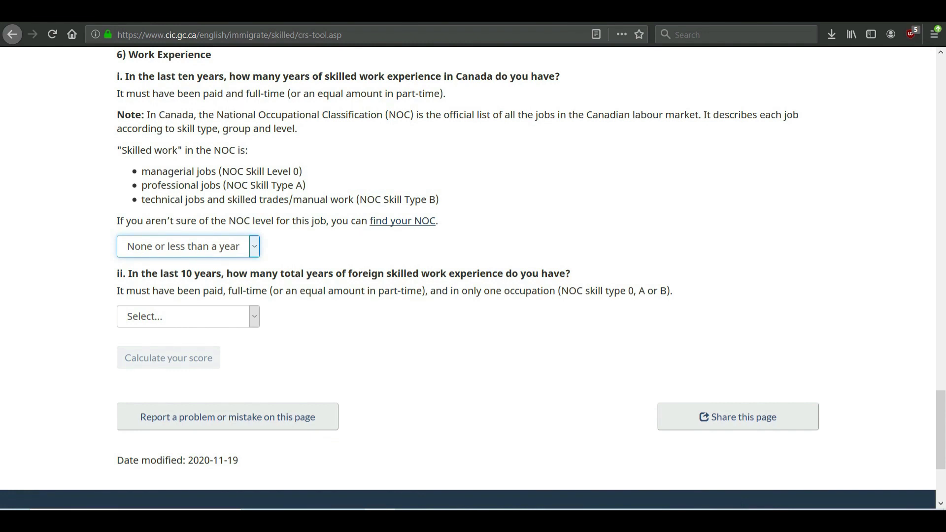
scroll(473, 278, "down", 3)
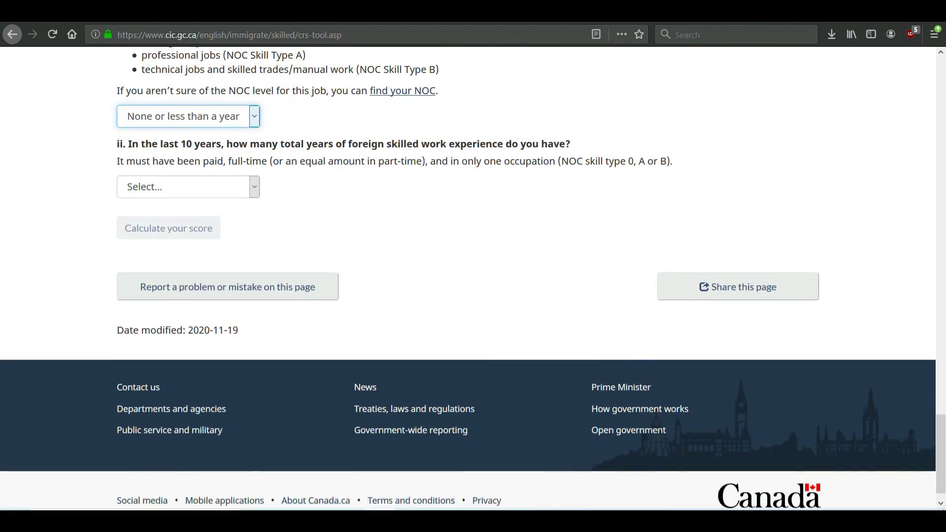
- Set foreign skilled work experience to 2 years
key("Tab")
key("alt+Down")
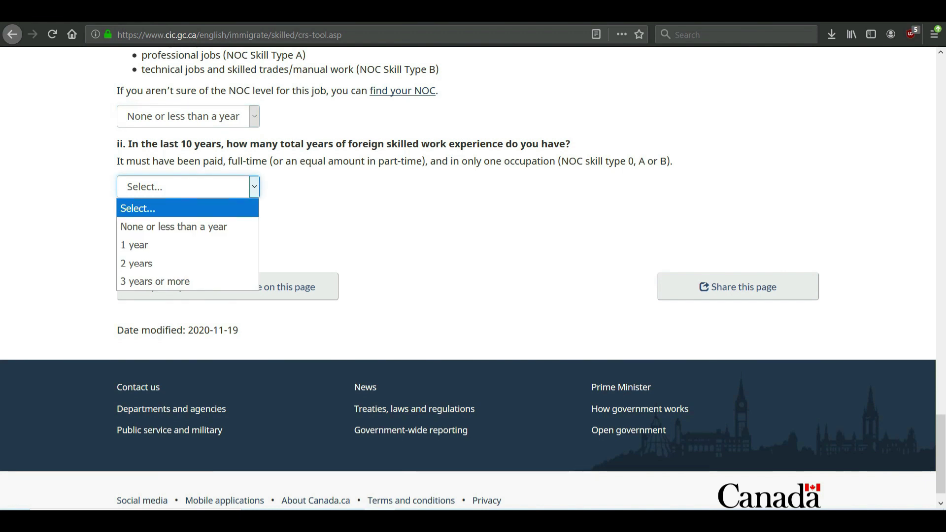
key("Down")
key("Down")
key("Down")
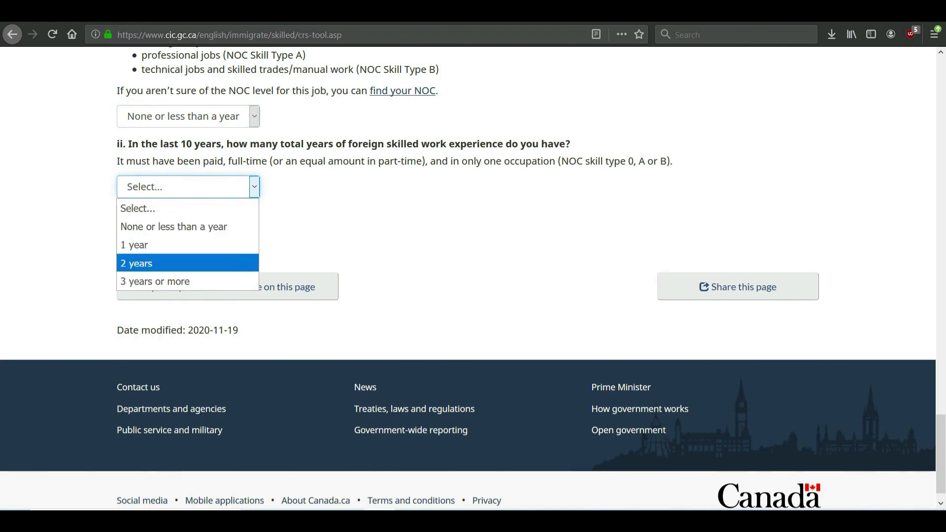
key("Return")
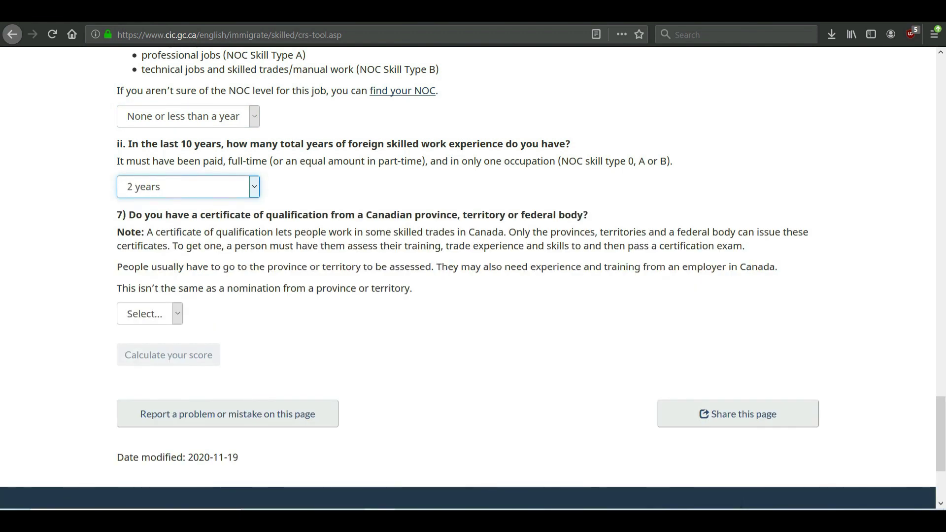
scroll(474, 277, "down", 2)
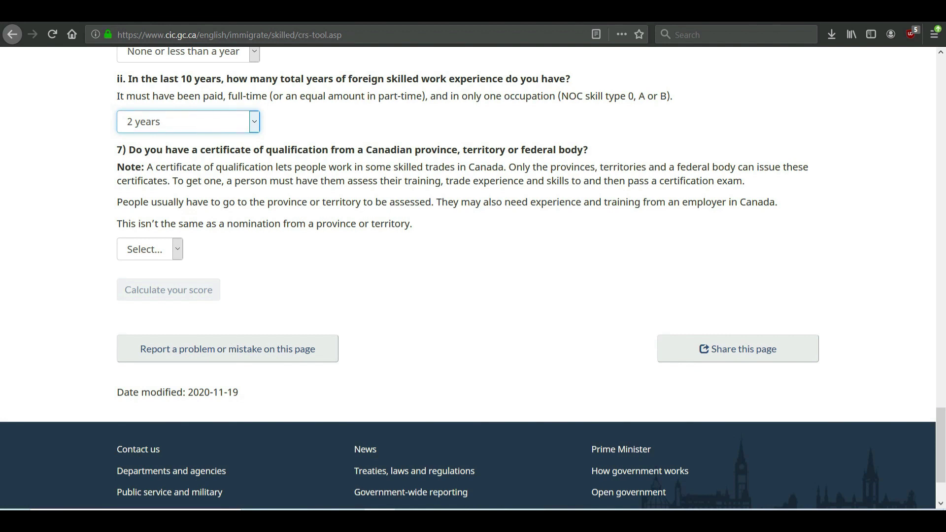
- Answer No to the certificate of qualification and job offer questions
left_click(150, 249)
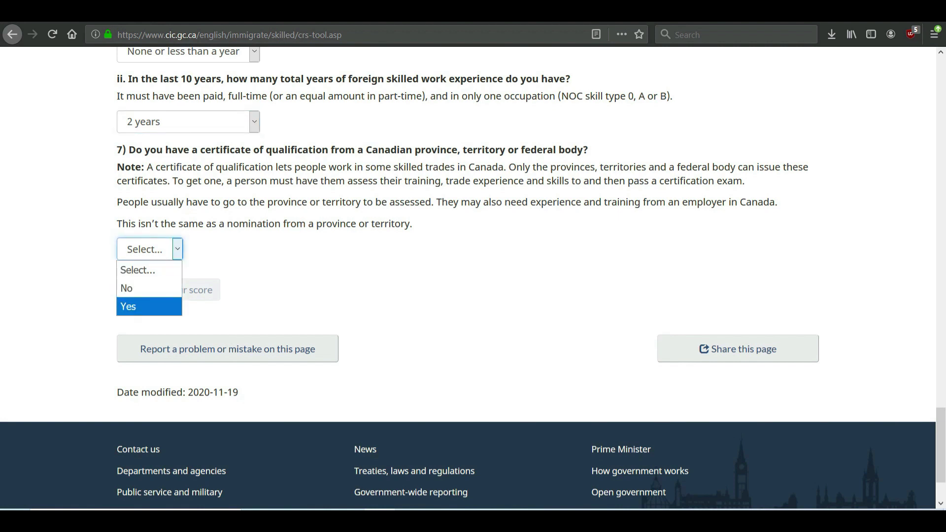
left_click(149, 287)
scroll(473, 296, "down", 3)
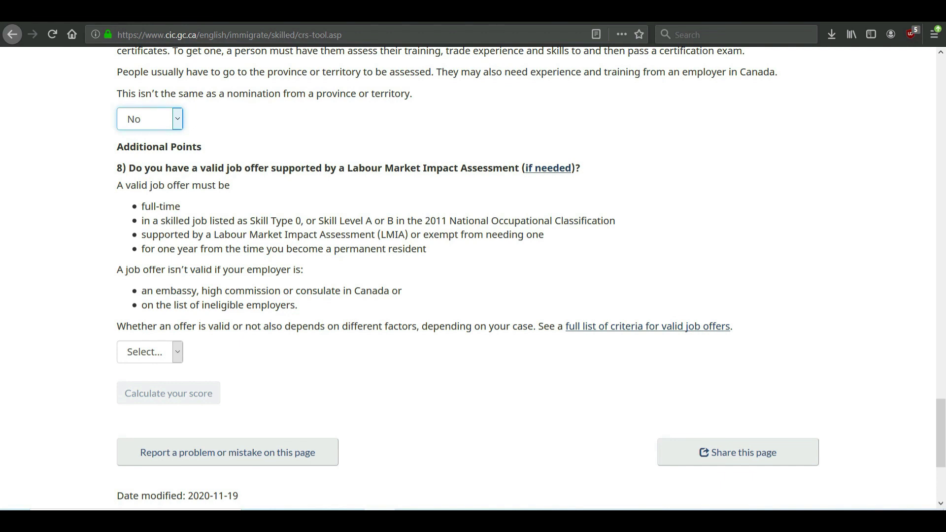
left_click(149, 352)
left_click(150, 390)
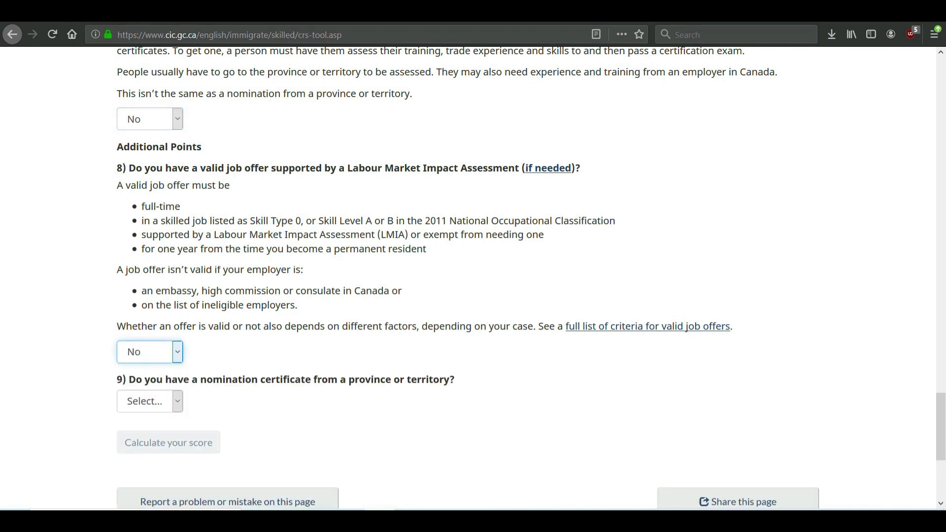
scroll(221, 338, "down", 4)
scroll(223, 339, "down", 1)
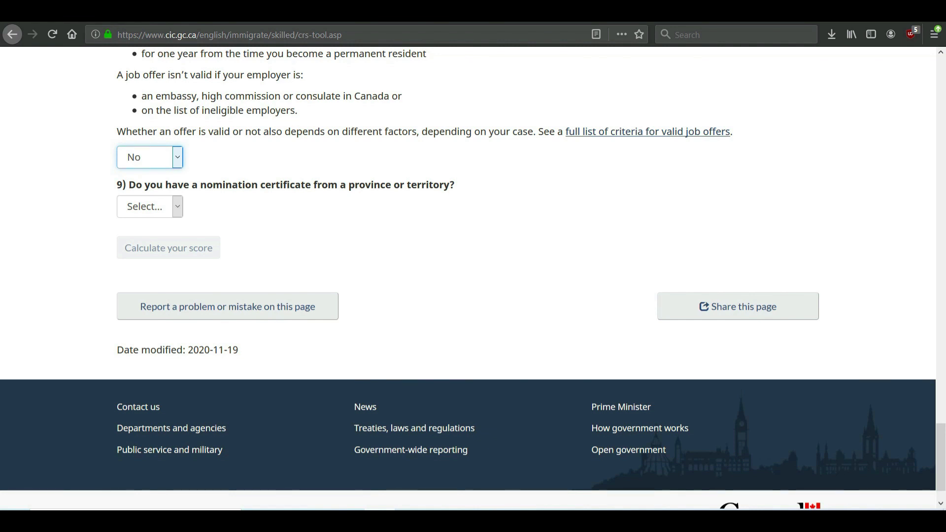
- Answer No to the provincial nomination and sibling in Canada questions
key("Tab")
key("alt+Down")
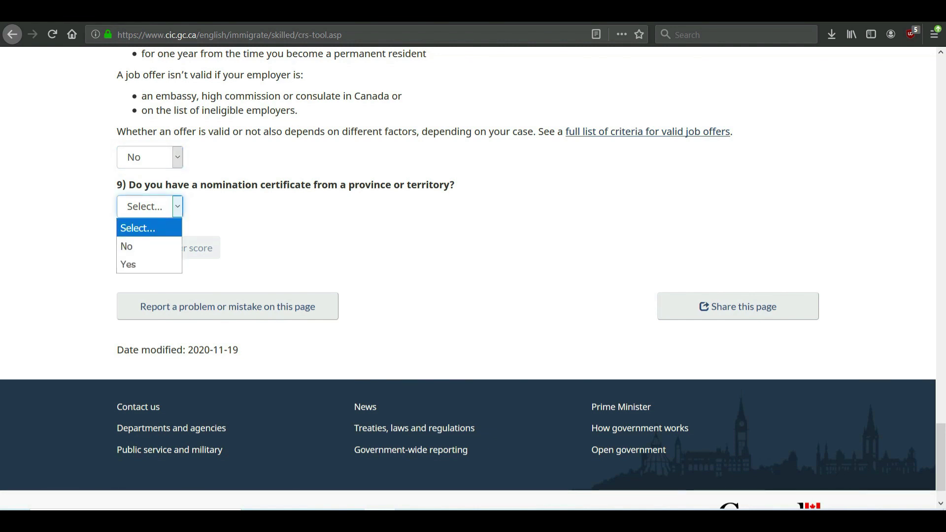
key("Down")
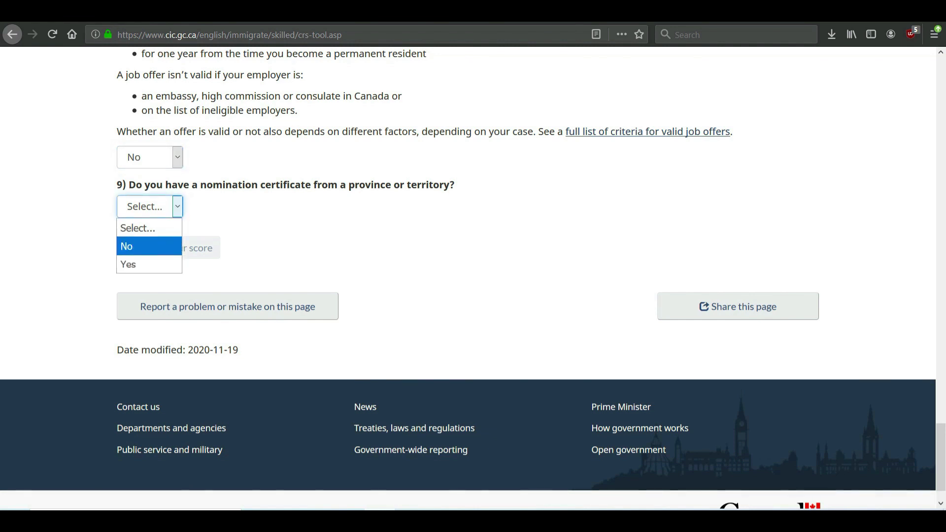
key("Return")
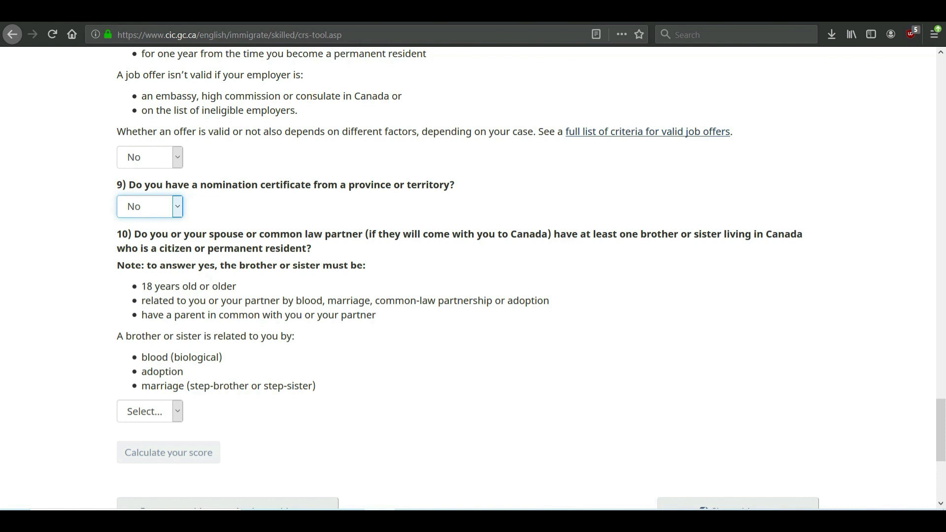
scroll(473, 281, "down", 2)
scroll(473, 280, "down", 2)
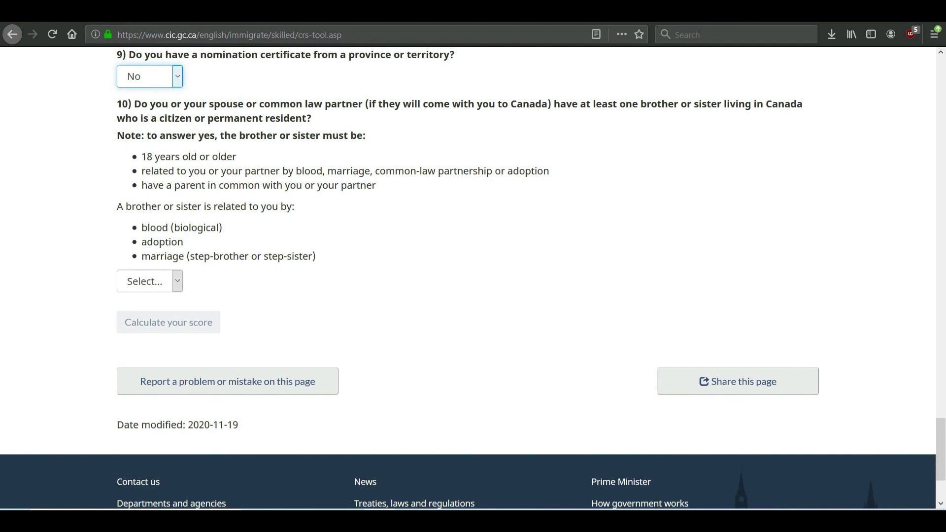
key("Tab")
key("alt+Down")
key("Down")
key("Return")
scroll(474, 278, "down", 2)
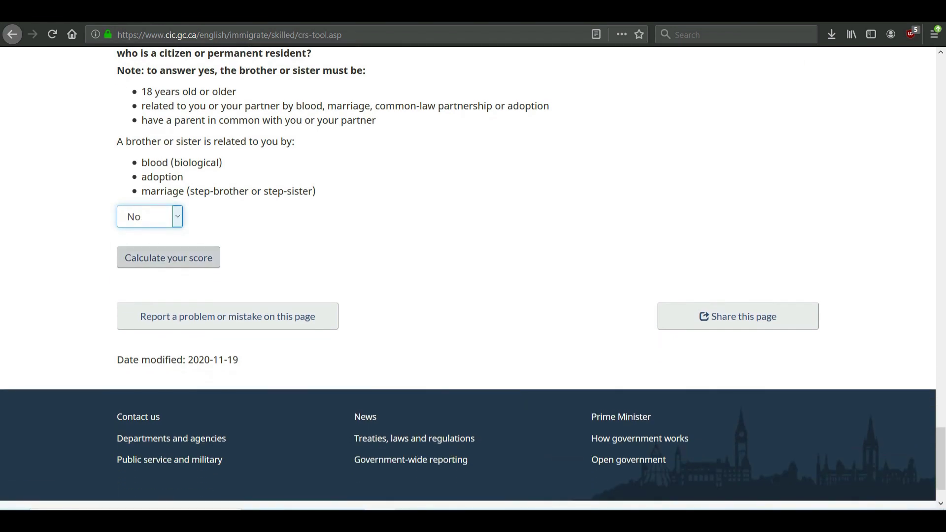
- Calculate the score: 476 total, with 371 core, 75 transferability and 30 additional
key("Return")
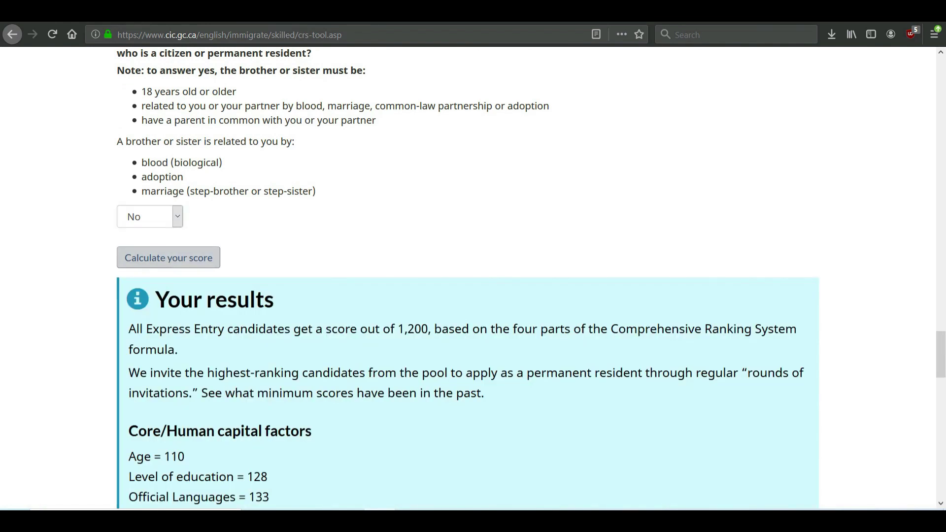
scroll(473, 278, "down", 5)
scroll(473, 278, "down", 6)
scroll(473, 278, "down", 5)
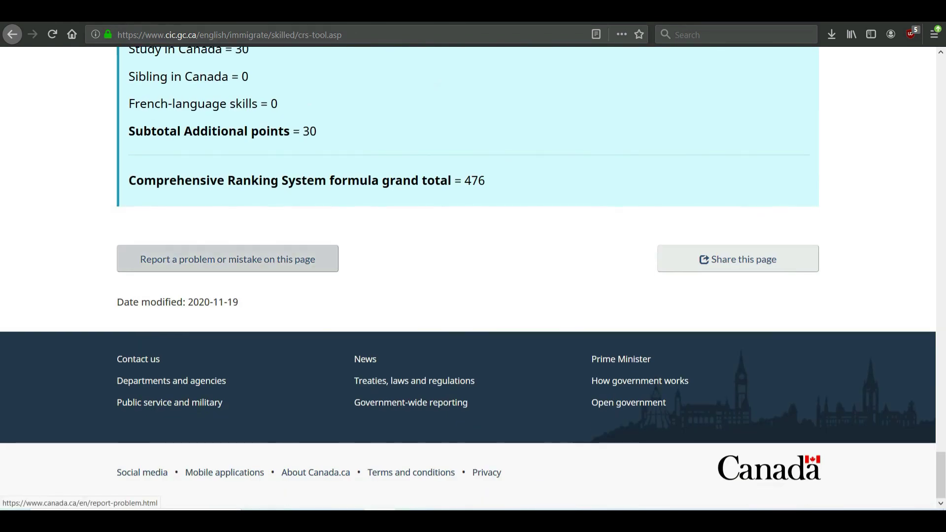
scroll(473, 278, "up", 2)
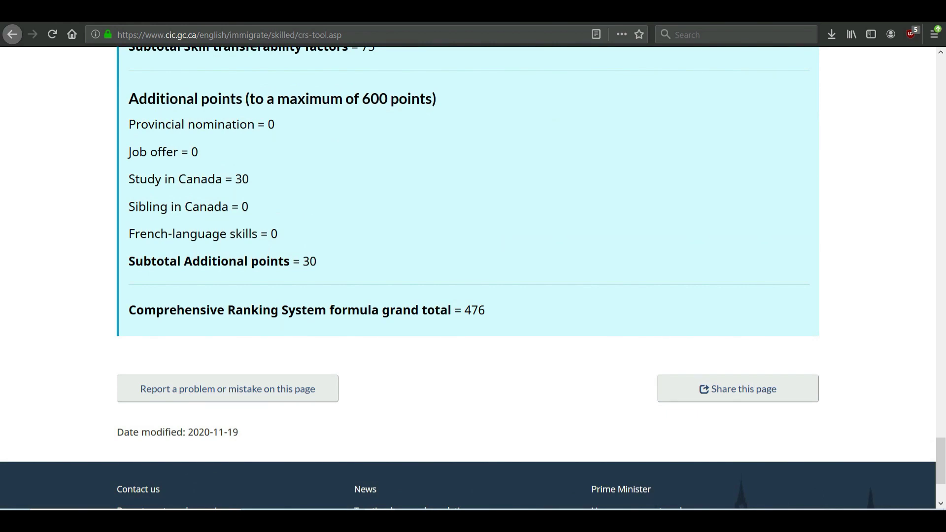
scroll(473, 279, "up", 3)
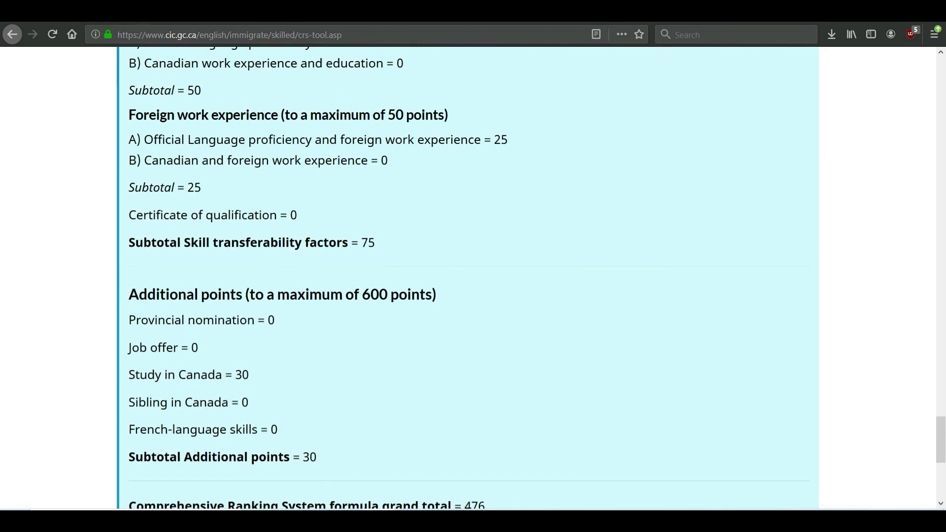
scroll(473, 278, "up", 3)
scroll(473, 278, "up", 5)
scroll(473, 278, "up", 4)
scroll(473, 279, "down", 3)
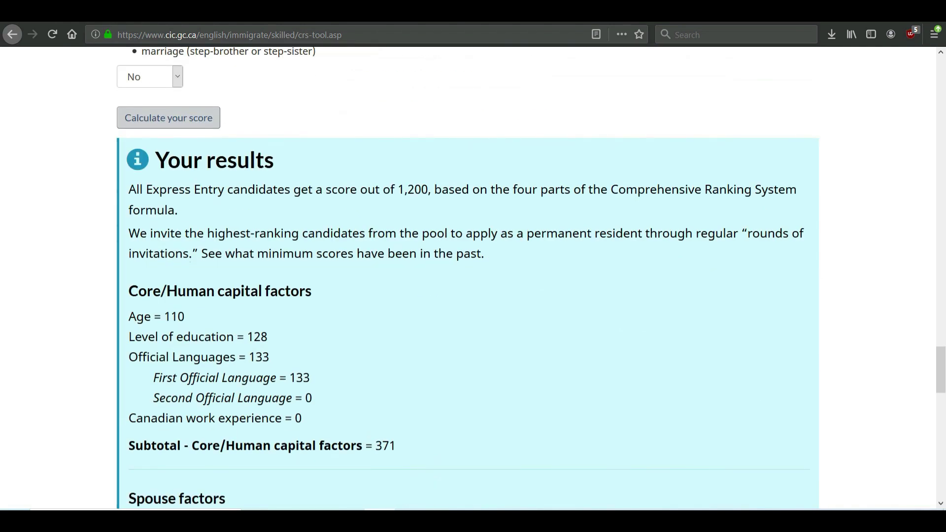
scroll(474, 277, "down", 2)
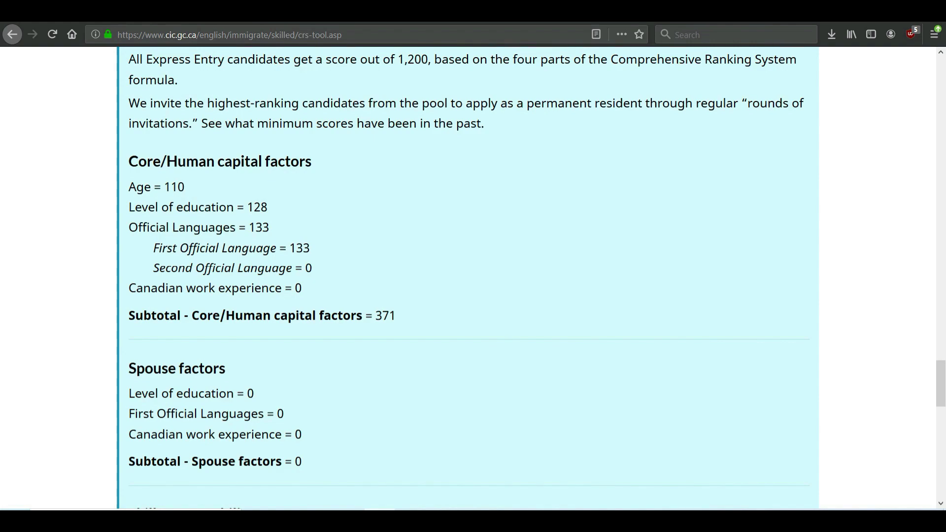
scroll(473, 278, "down", 1)
scroll(473, 278, "down", 1)
scroll(474, 277, "up", 1)
scroll(473, 278, "up", 3)
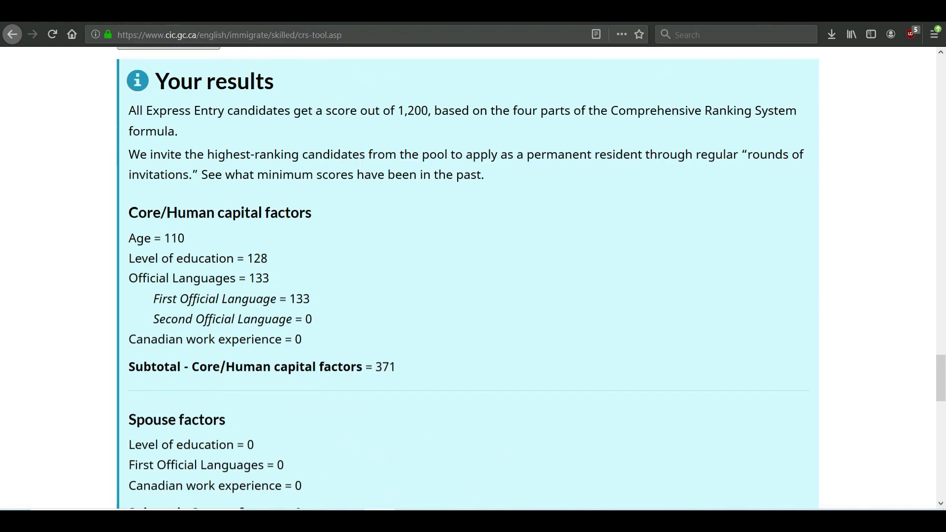
scroll(473, 278, "up", 4)
scroll(473, 278, "up", 5)
scroll(473, 278, "up", 2)
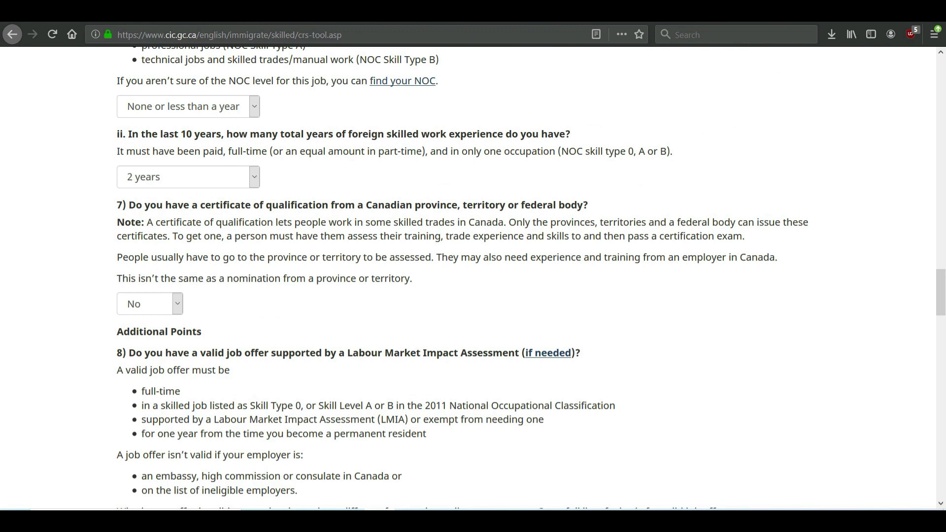
scroll(473, 278, "up", 1)
scroll(473, 278, "up", 2)
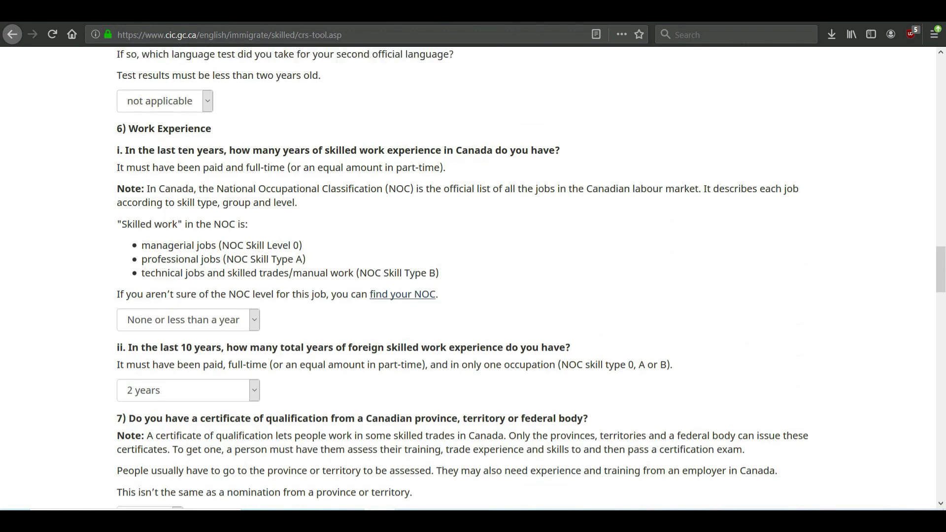
scroll(474, 278, "up", 5)
scroll(473, 278, "up", 1)
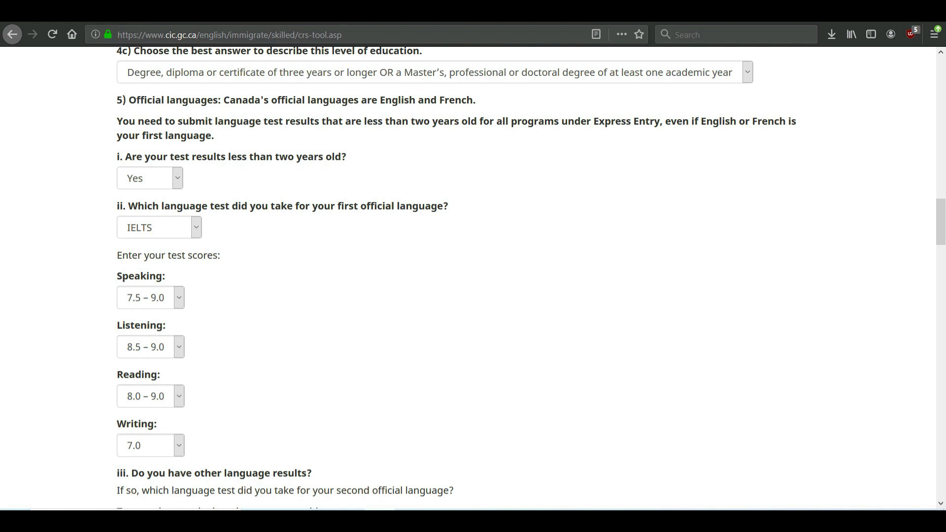
scroll(473, 278, "down", 1)
scroll(473, 278, "down", 3)
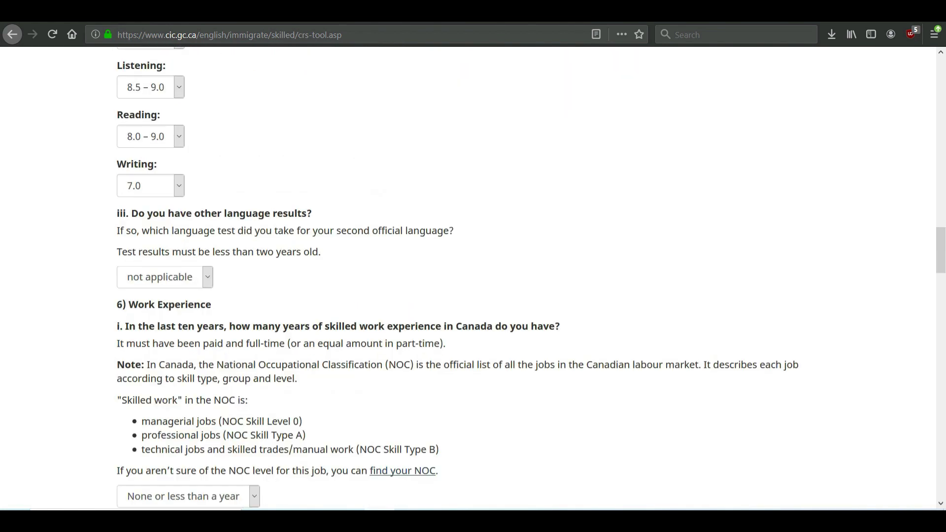
scroll(473, 279, "up", 3)
- Recheck the IELTS bands, keeping Speaking 7.5 – 9.0 and Listening 8.5 – 9.0
left_click(149, 233)
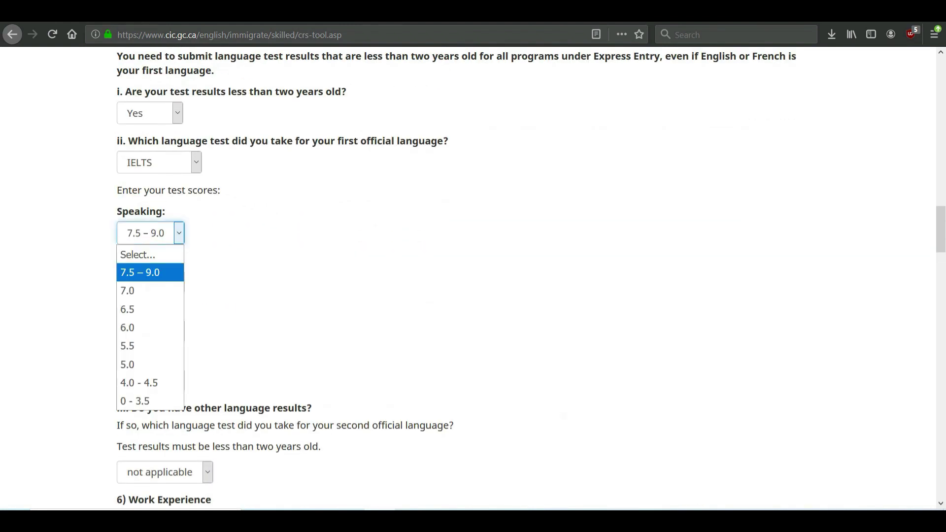
key("Escape")
scroll(473, 278, "down", 2)
scroll(473, 278, "down", 5)
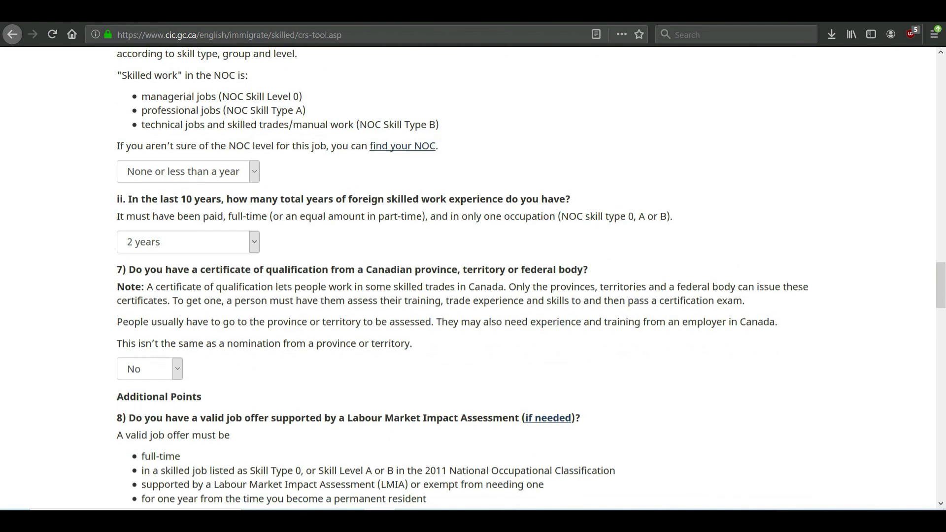
scroll(474, 278, "up", 3)
scroll(473, 278, "up", 4)
scroll(473, 278, "up", 3)
scroll(473, 278, "down", 3)
left_click(150, 233)
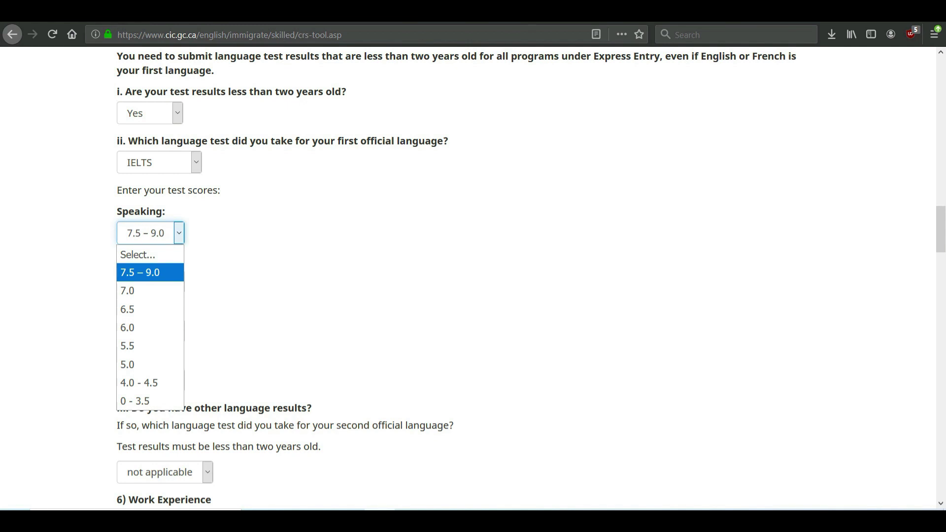
key("Return")
left_click(150, 281)
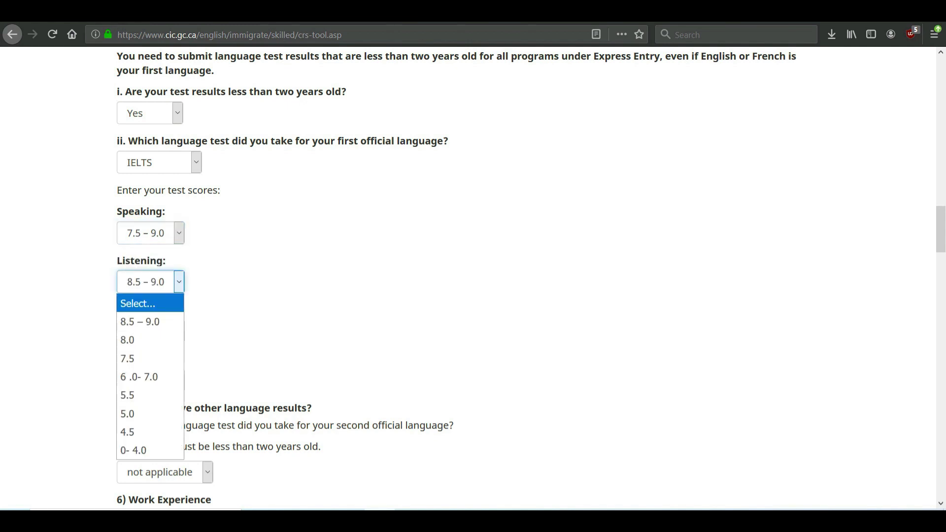
key("Return")
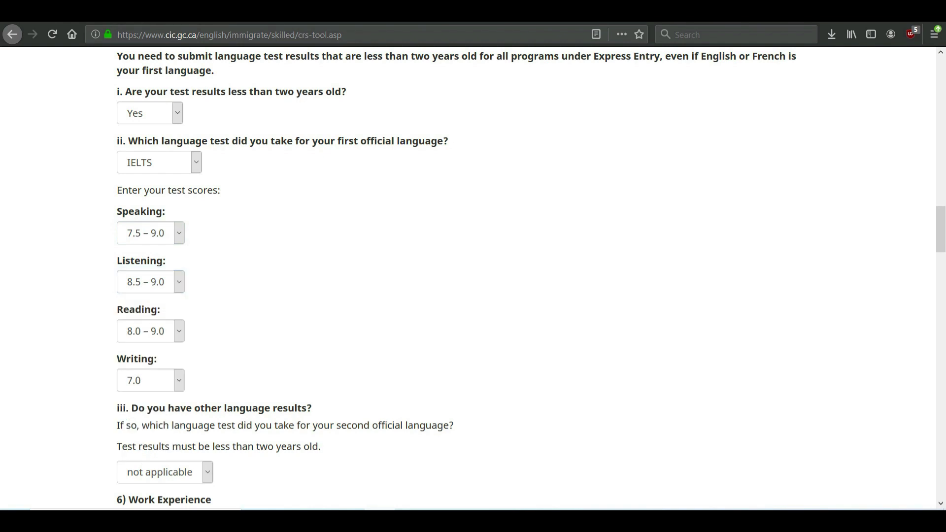
scroll(473, 281, "down", 2)
scroll(473, 281, "up", 5)
scroll(473, 281, "up", 10)
scroll(474, 281, "up", 4)
scroll(473, 281, "up", 3)
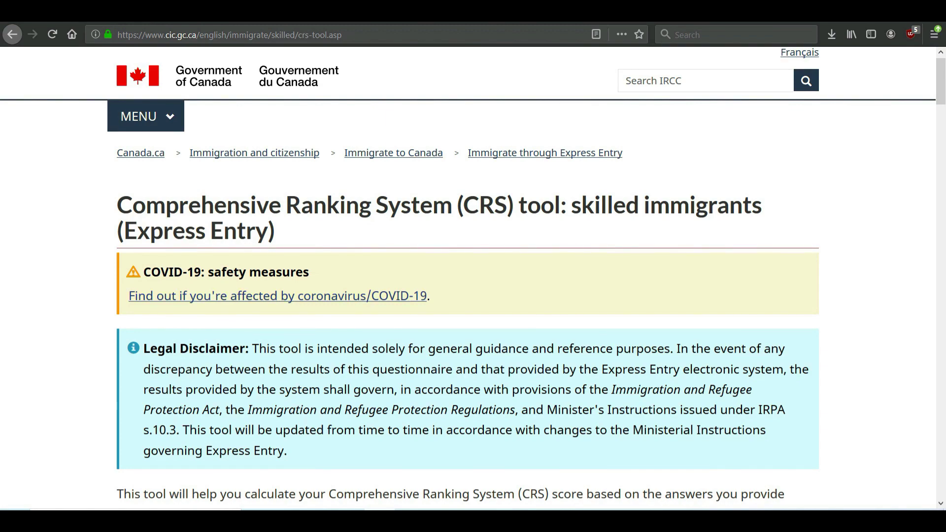
scroll(473, 281, "down", 2)
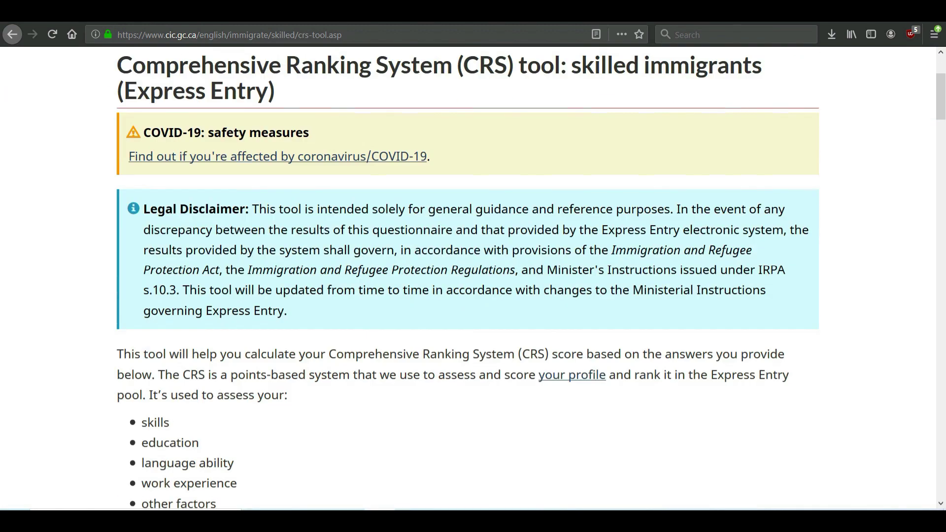
scroll(473, 281, "down", 5)
scroll(473, 281, "down", 3)
scroll(473, 281, "down", 1)
scroll(474, 281, "down", 5)
scroll(473, 281, "down", 5)
scroll(473, 281, "down", 5)
scroll(473, 281, "down", 3)
scroll(473, 281, "down", 3)
scroll(473, 282, "down", 2)
scroll(474, 281, "down", 1)
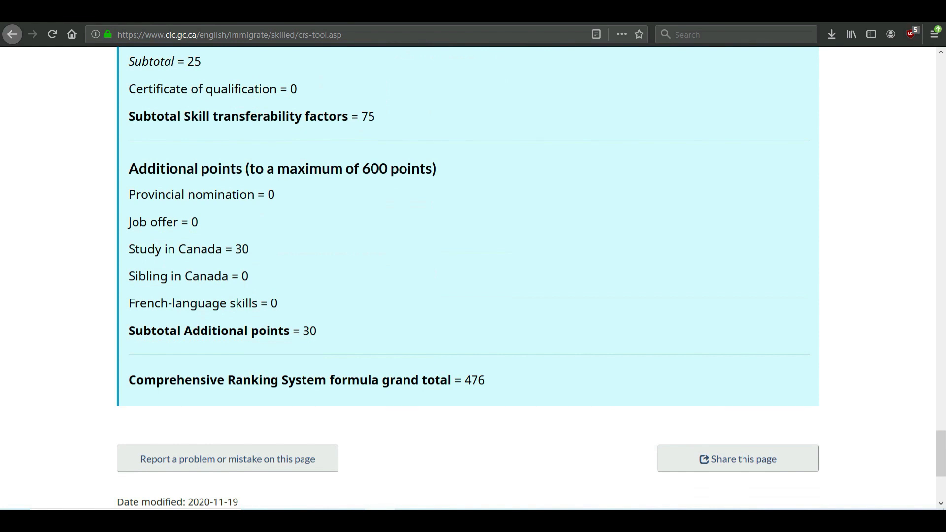
- Search 'crs draw' and open canada.ca rounds of invitations, showing Round #172's 461 cutoff
key("ctrl+Tab")
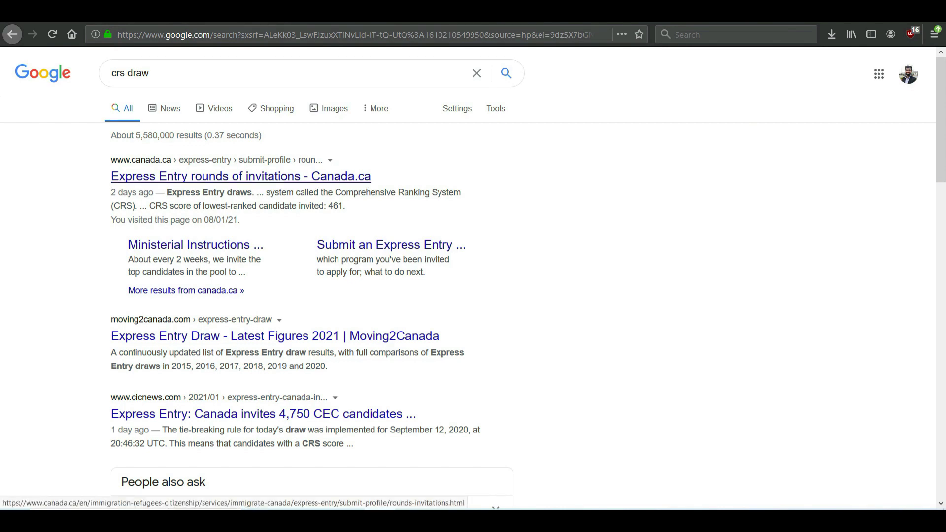
left_click(251, 177)
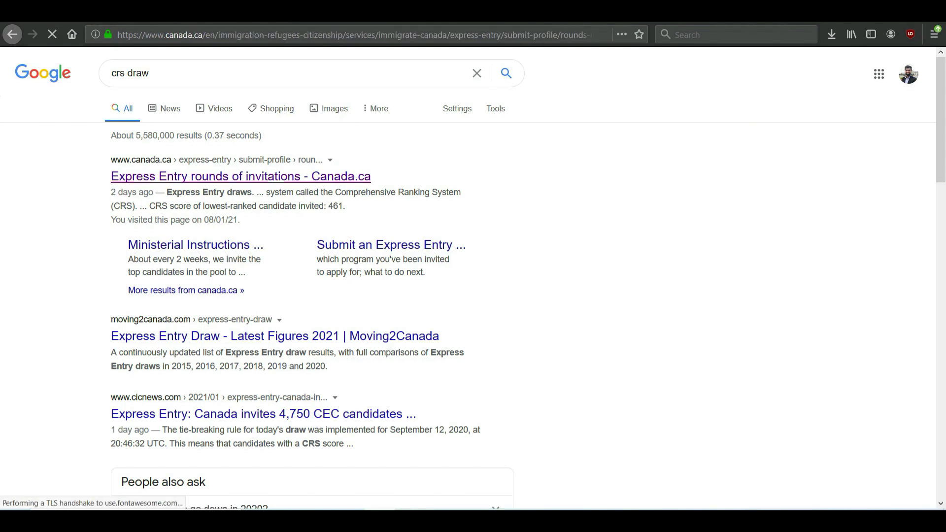
scroll(473, 281, "down", 3)
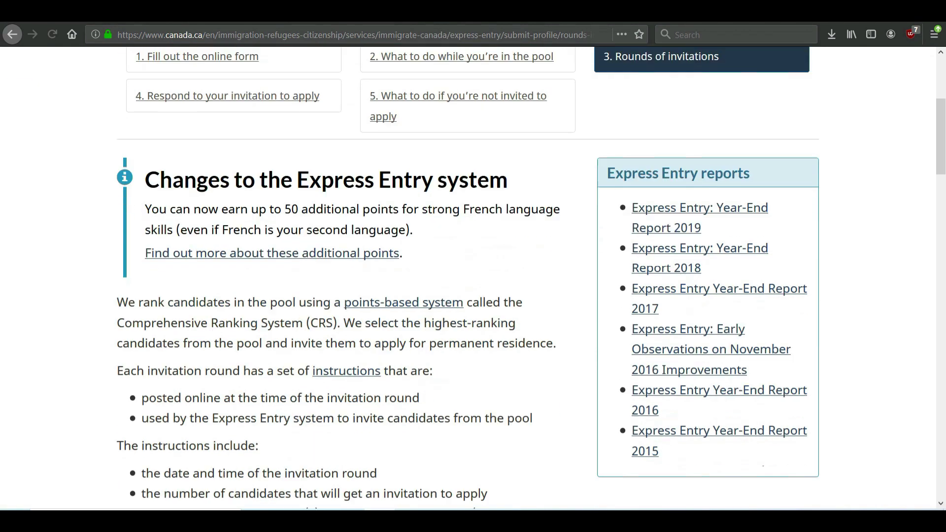
scroll(473, 281, "down", 4)
scroll(473, 281, "down", 3)
scroll(473, 281, "down", 2)
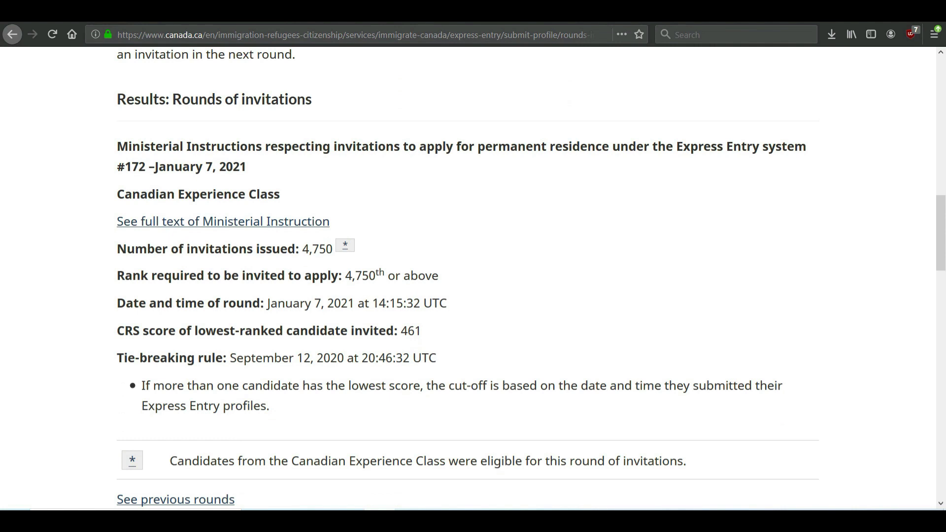
scroll(473, 280, "down", 1)
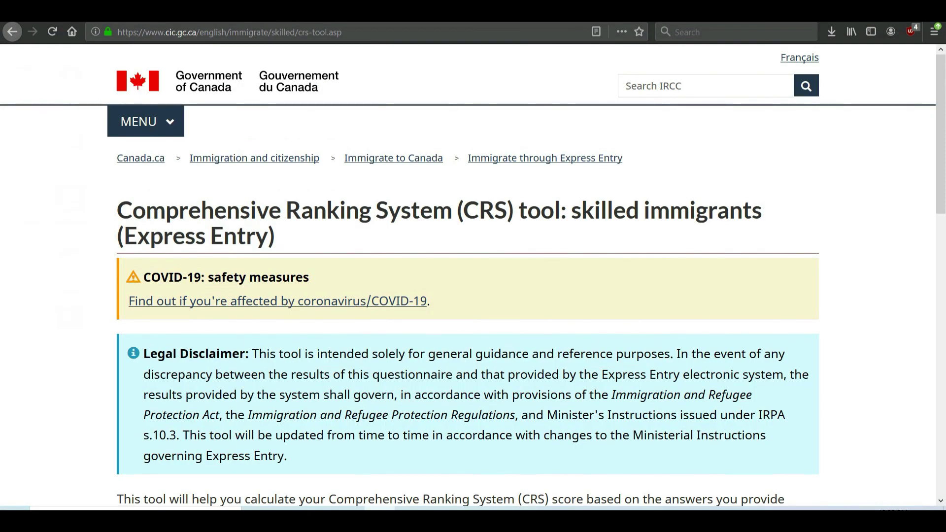
scroll(473, 296, "down", 4)
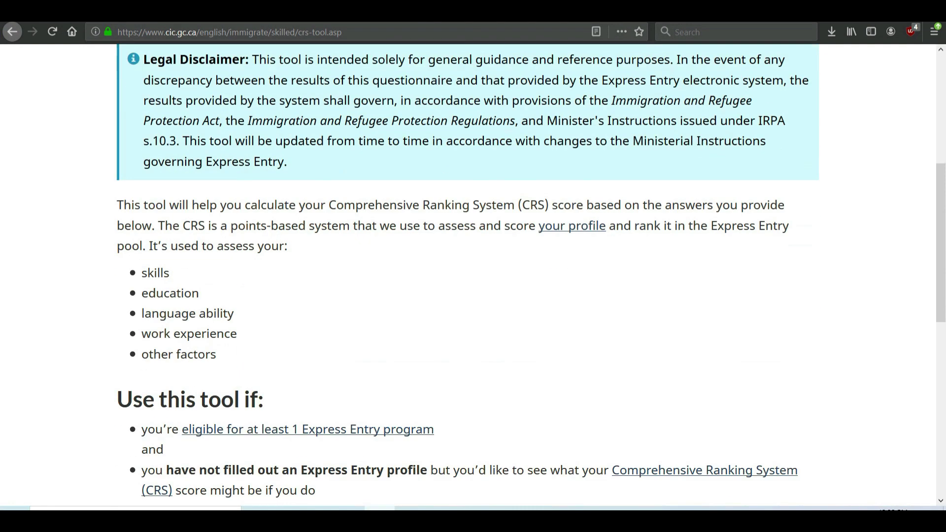
scroll(473, 295, "down", 1)
scroll(473, 296, "down", 4)
scroll(473, 295, "down", 2)
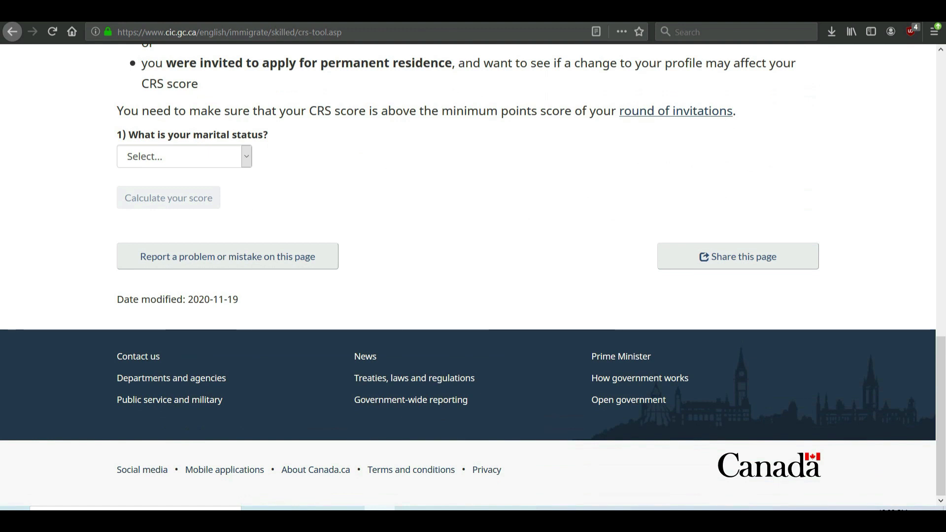
- Set marital status to Married, with a spouse who isn't a Canadian citizen or PR
left_click(184, 156)
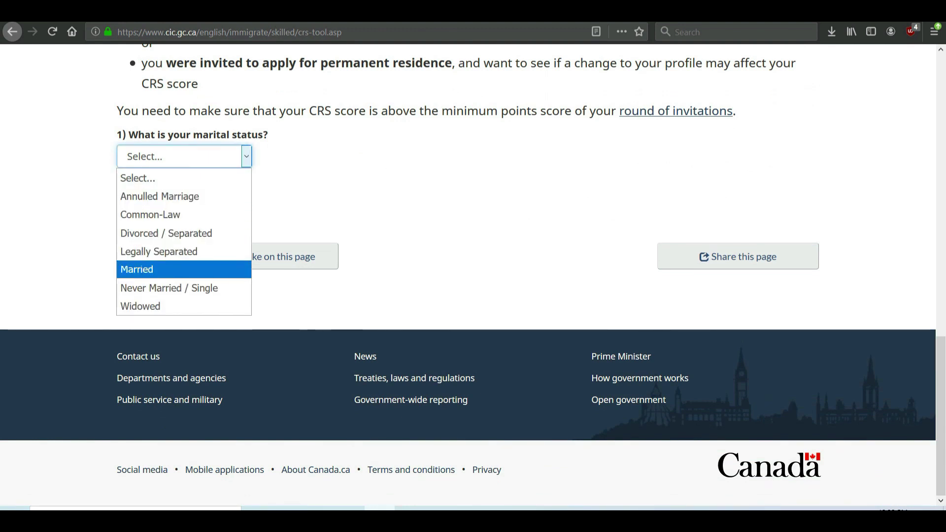
key("Return")
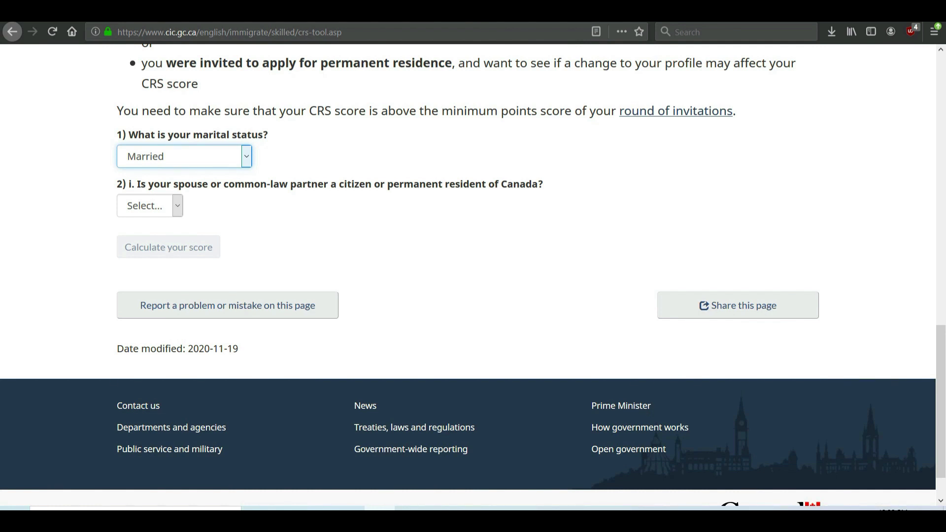
key("Tab")
key("alt+Down")
key("Down")
key("Return")
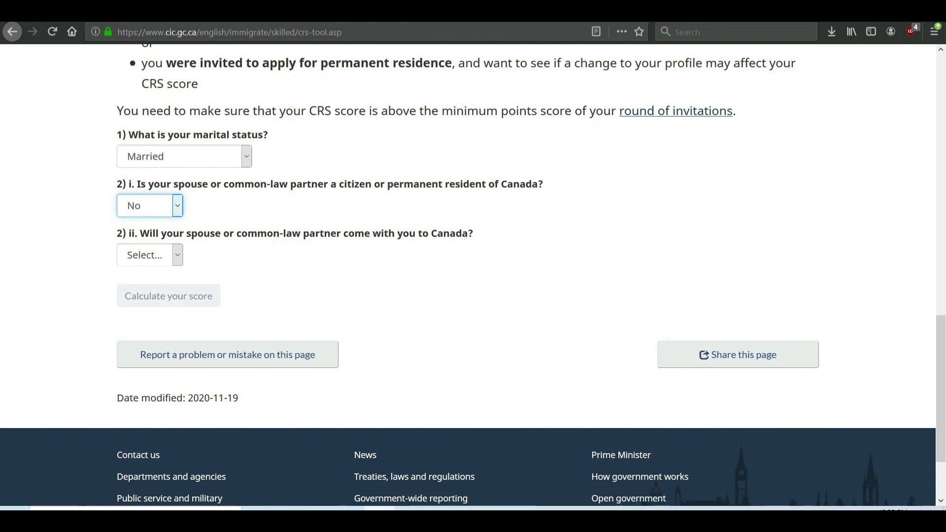
- Answer Yes to the spouse coming along to Canada
key("Tab")
key("alt+Down")
key("Down")
key("Down")
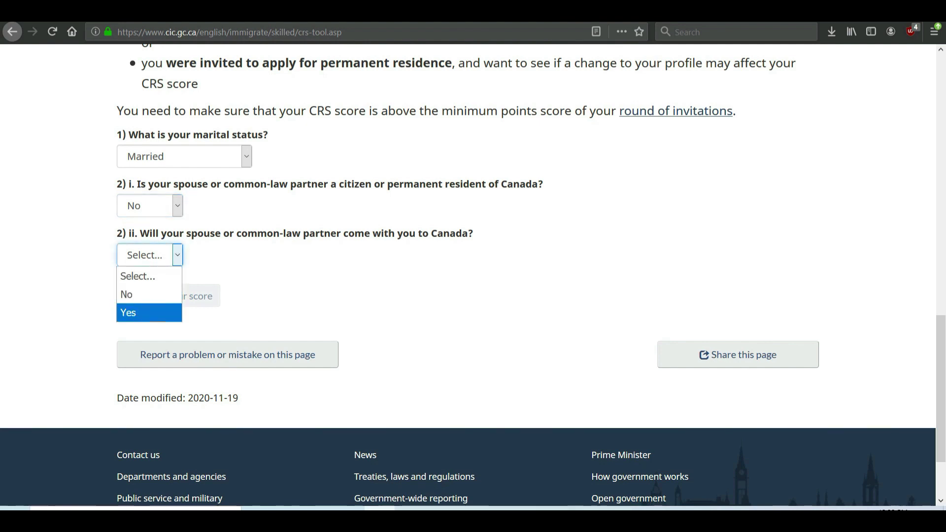
key("Return")
scroll(473, 295, "down", 3)
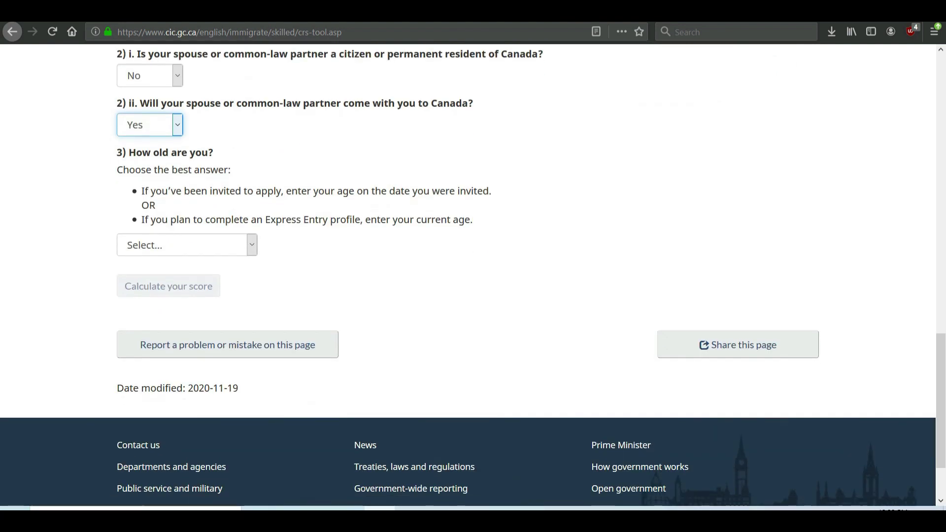
- Set the age to 25 years and the education level to Master's degree
key("Tab")
key("alt+Down")
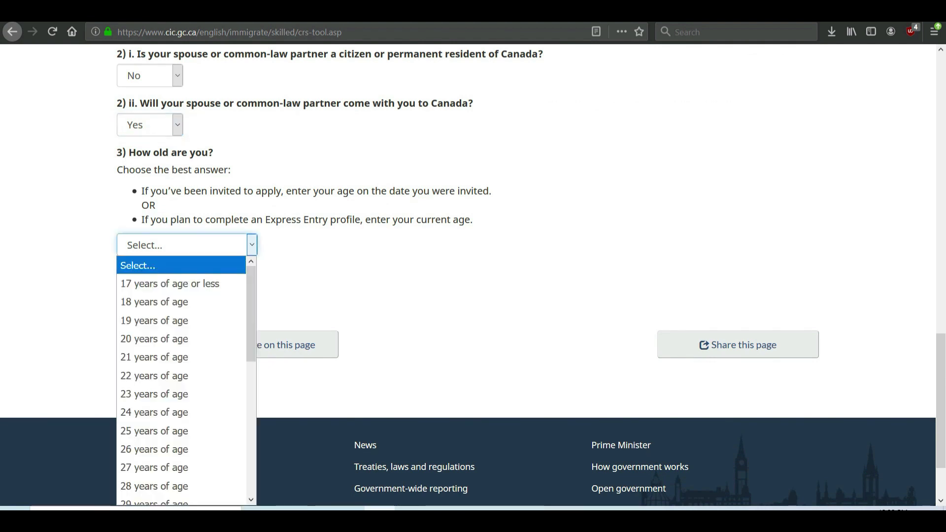
key("Down")
key("Down")
key("Down")
key("Down")
key("Down")
key("Down")
key("Down")
key("Down")
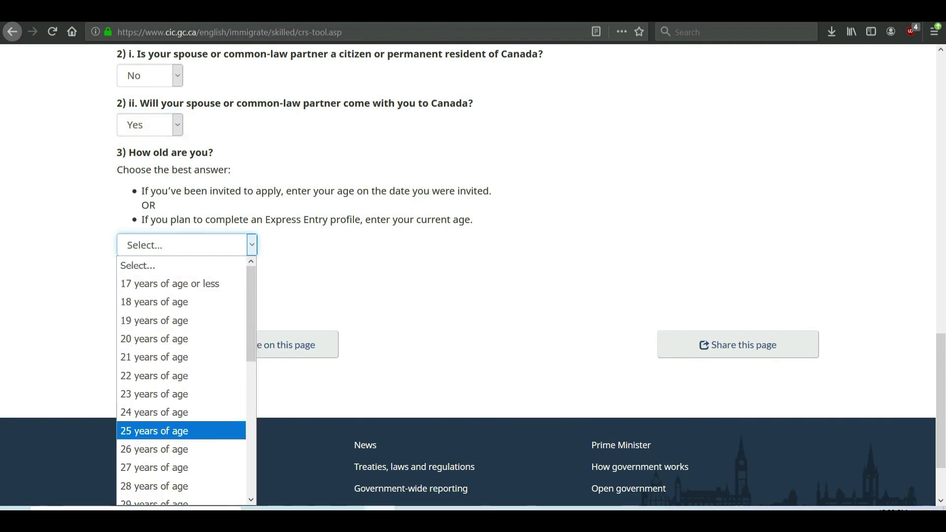
key("Return")
scroll(473, 275, "down", 3)
key("Tab")
key("alt+Down")
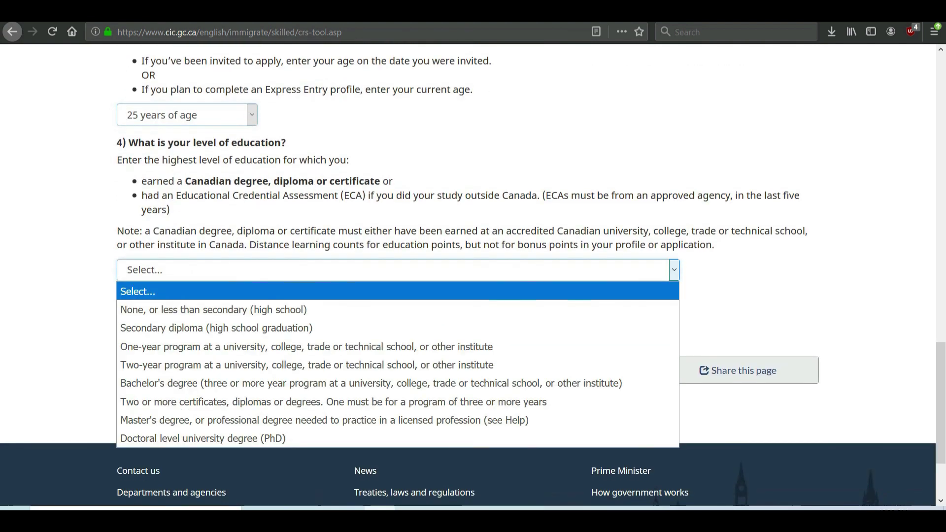
key("Down")
key("Down")
key("Down")
key("Down")
key("Down")
key("Down")
key("Down")
key("Return")
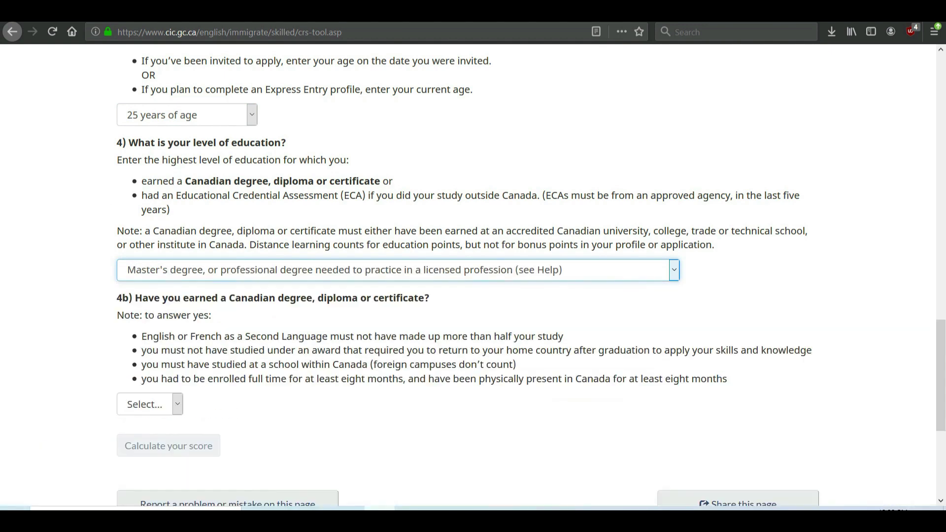
scroll(473, 275, "down", 3)
- Answer No to having a Canadian degree, diploma or certificate
key("Tab")
key("alt+Down")
key("Down")
key("Down")
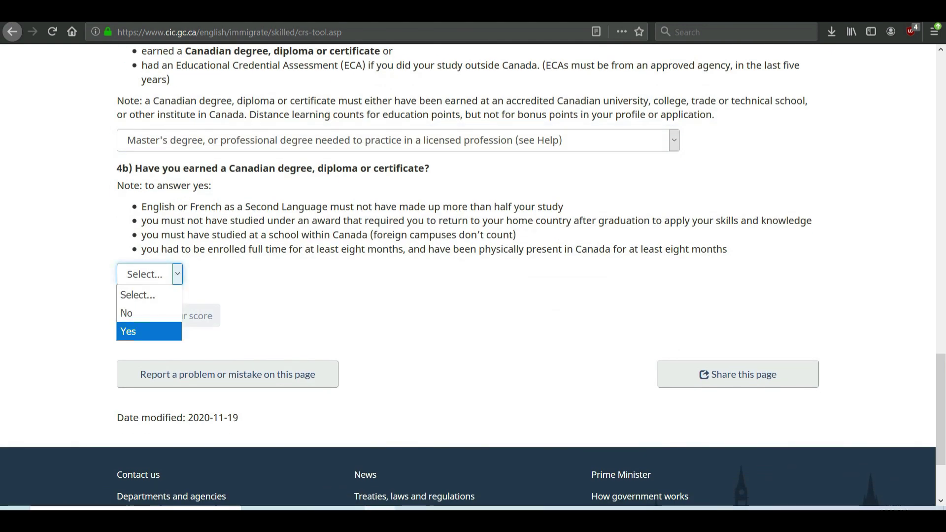
key("Escape")
key("alt+Down")
key("Down")
key("Return")
- Confirm test results are under two years old and choose IELTS as the first language test
key("Tab")
key("alt+Down")
key("Down")
key("Down")
key("Return")
scroll(473, 276, "down", 3)
key("Tab")
key("alt+Down")
key("Down")
key("Down")
key("Return")
- Set the IELTS Speaking score to 7.5–9.0 and Listening to 8.5–9.0
key("Tab")
key("alt+Down")
key("Down")
key("Return")
key("Tab")
key("alt+Down")
key("Down")
key("Return")
- Set the IELTS Reading score to 8.0–9.0 and Writing to 7.0
key("Tab")
key("alt+Down")
key("Down")
key("Return")
key("Tab")
key("alt+Down")
key("Down")
key("Down")
key("Return")
scroll(474, 274, "down", 3)
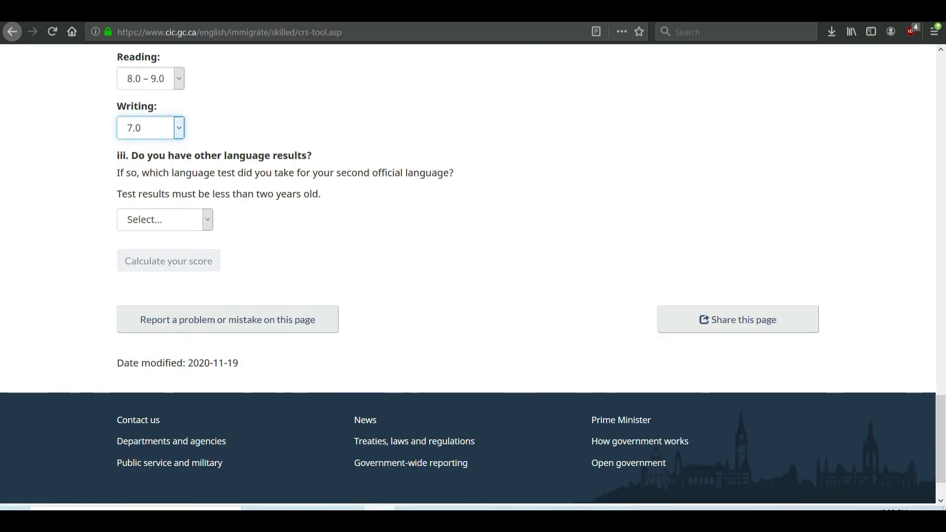
- Set the second language test to not applicable and Canadian experience to none or under a year
key("Tab")
key("alt+Down")
key("Down")
key("Down")
key("Down")
key("Return")
scroll(473, 274, "down", 3)
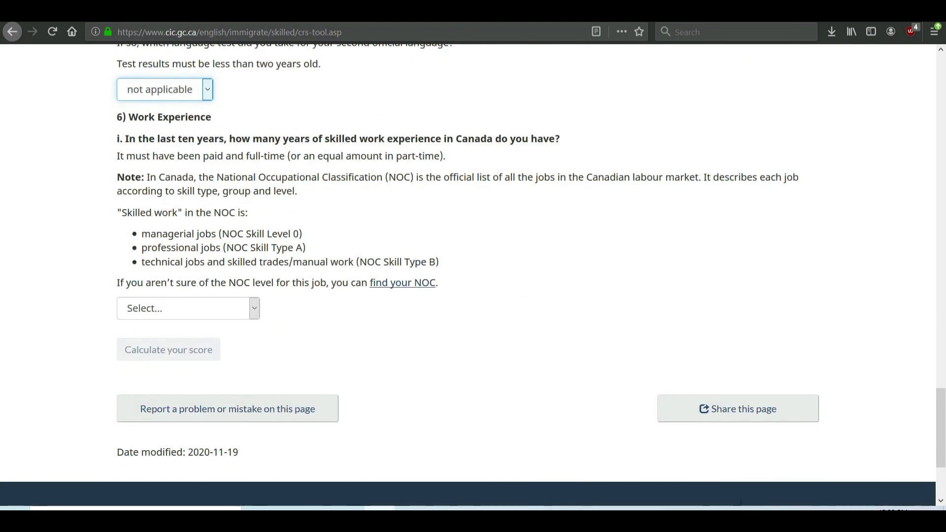
key("Tab")
key("alt+Down")
key("Down")
key("Return")
scroll(473, 276, "down", 3)
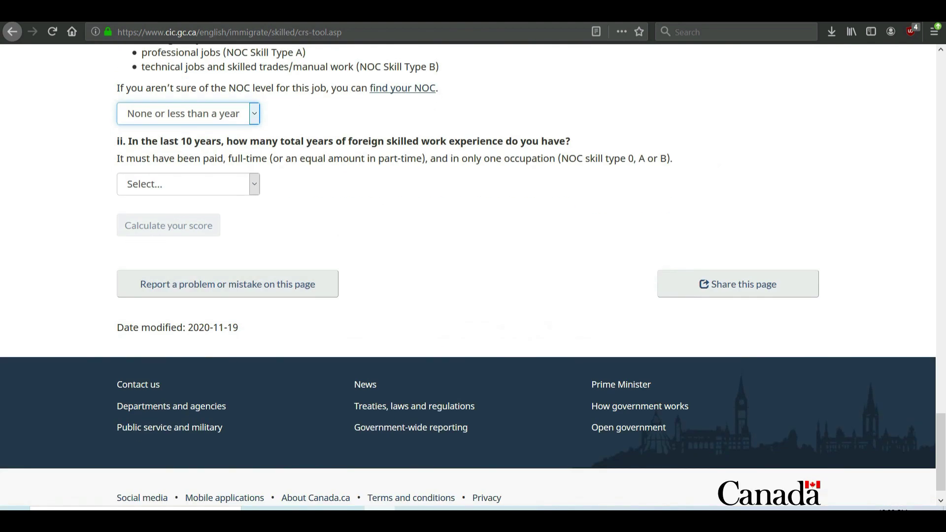
- Set foreign work experience to 2 years
key("Tab")
key("alt+Down")
key("Down")
key("Down")
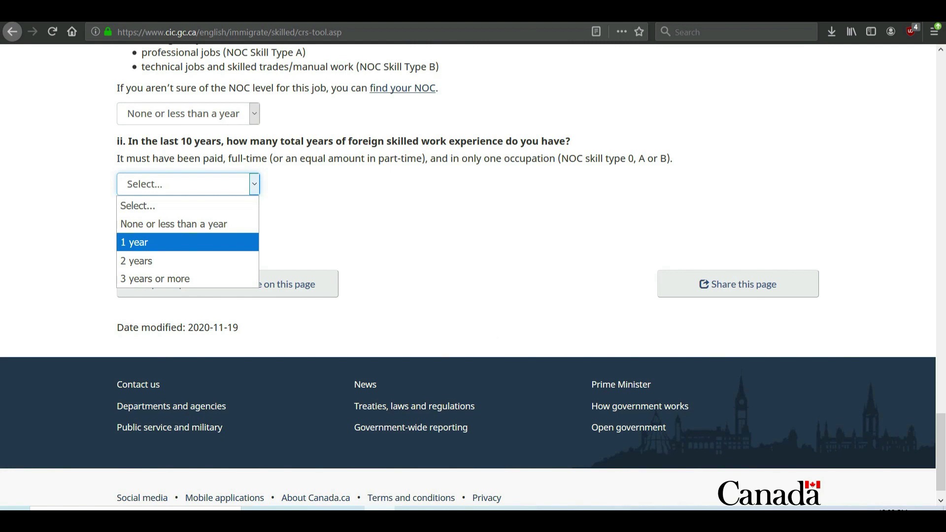
key("Down")
key("Return")
scroll(474, 275, "down", 2)
- Answer No to questions 7–9: certificate of qualification, job offer and nomination
key("Tab")
key("Down")
scroll(474, 275, "down", 3)
key("Tab")
key("alt+Down")
key("Down")
key("Return")
scroll(473, 275, "down", 2)
key("Tab")
key("alt+Down")
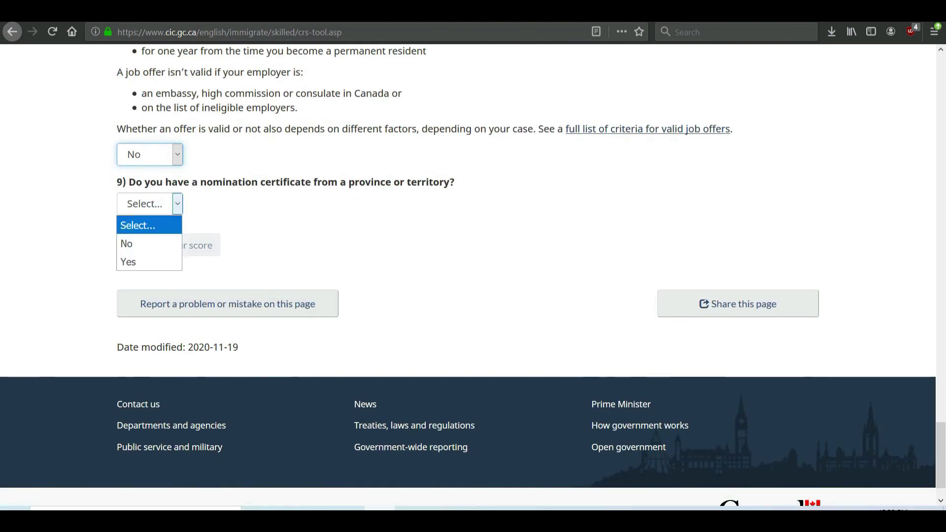
key("Down")
key("Return")
scroll(473, 275, "down", 2)
- Select No in the sibling question's answer list
key("Tab")
key("alt+Down")
key("Down")
key("Up")
key("Down")
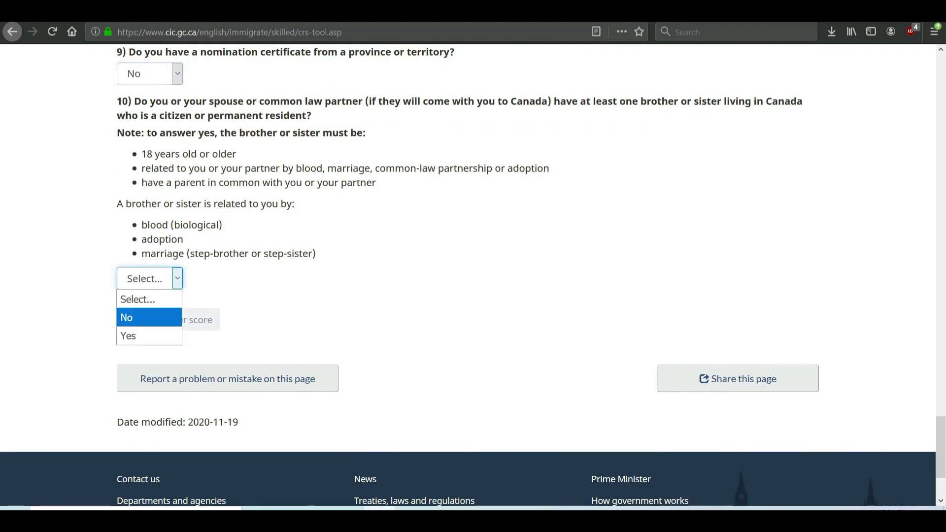
- Confirm No for siblings and set the spouse's education to Bachelor's degree
key("Return")
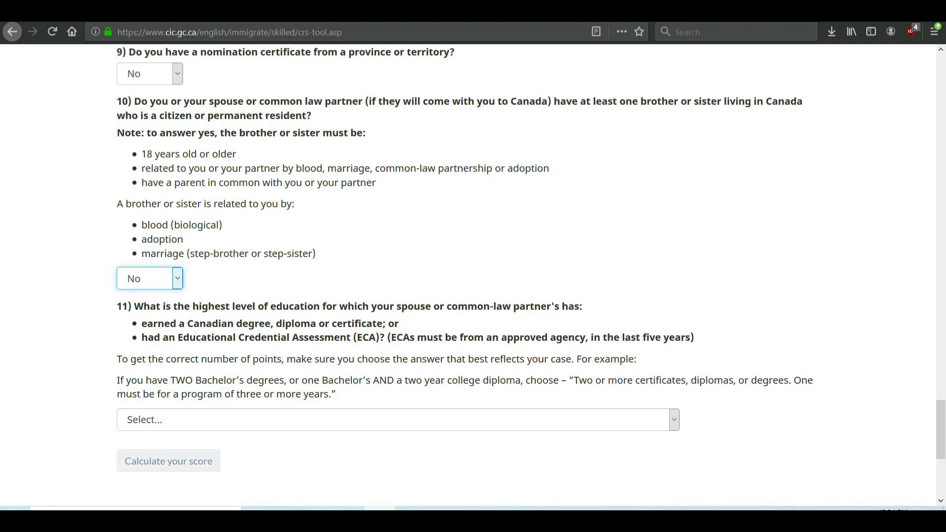
scroll(474, 274, "down", 3)
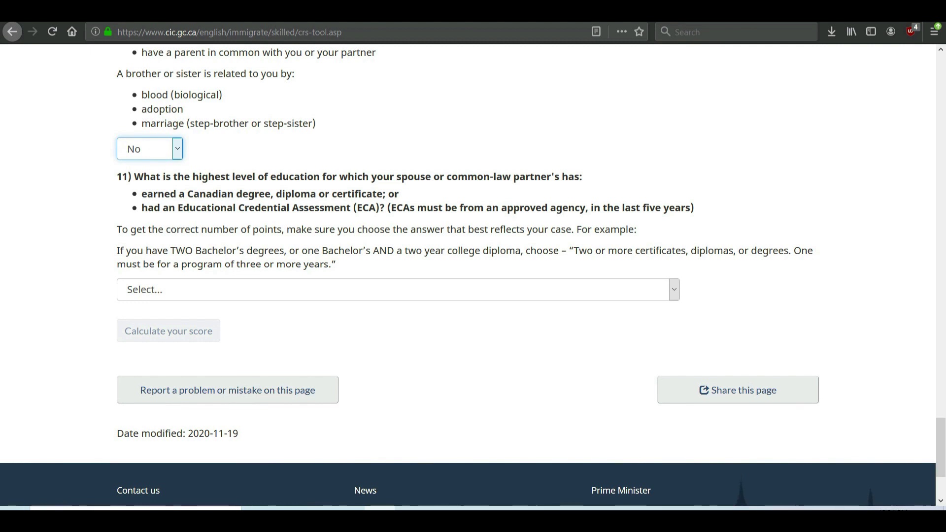
key("Tab")
key("alt+Down")
key("Down")
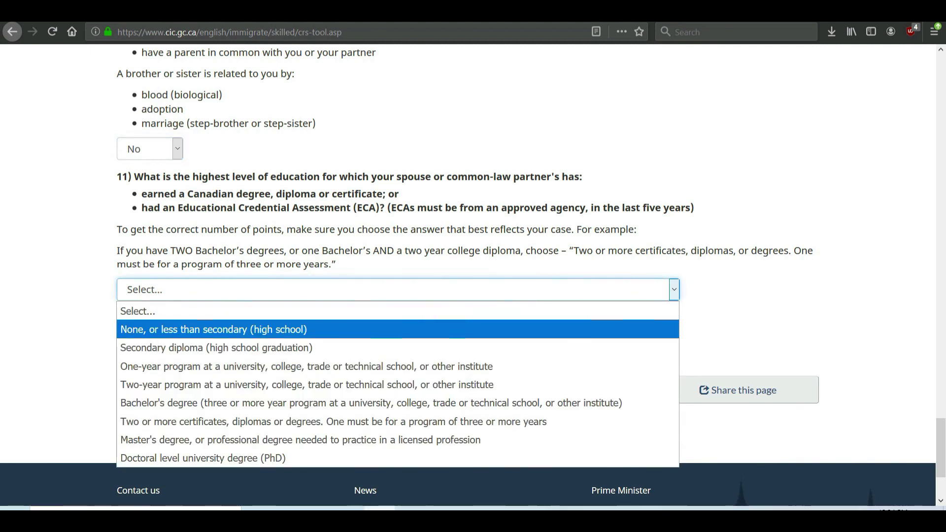
key("Down")
key("Up")
key("Up")
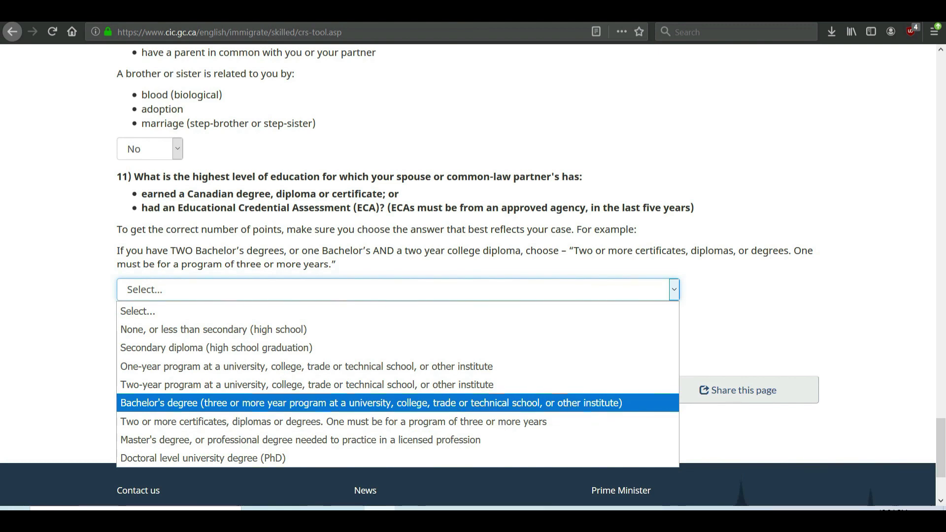
key("Return")
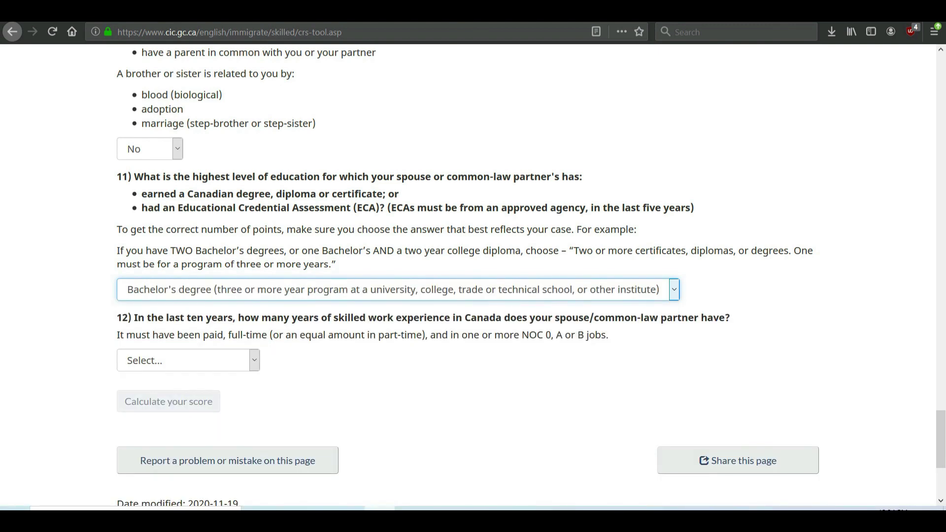
scroll(473, 275, "down", 3)
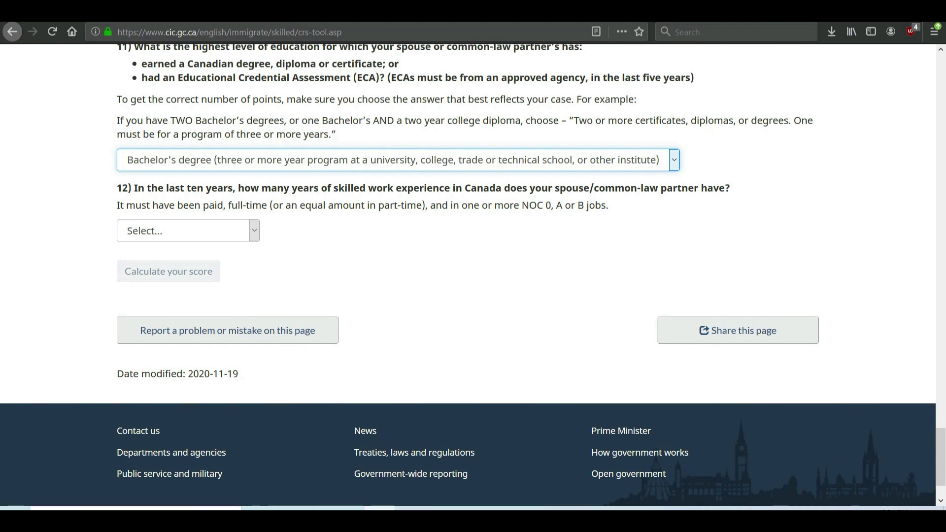
- Set the spouse's Canadian experience to none and choose IELTS as their language test
key("Tab")
key("alt+Down")
key("Down")
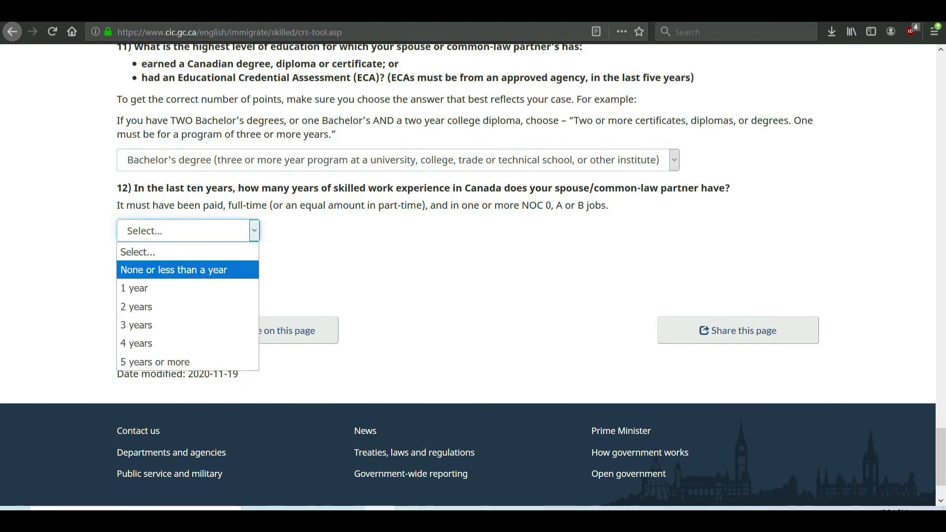
key("Return")
scroll(468, 275, "down", 1)
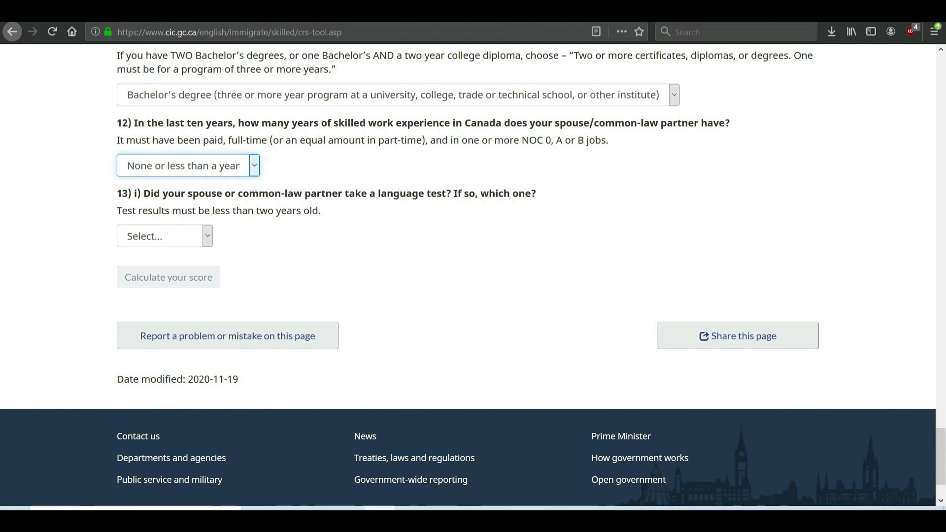
key("Tab")
key("alt+Down")
key("Down")
key("Down")
key("Return")
scroll(473, 274, "down", 3)
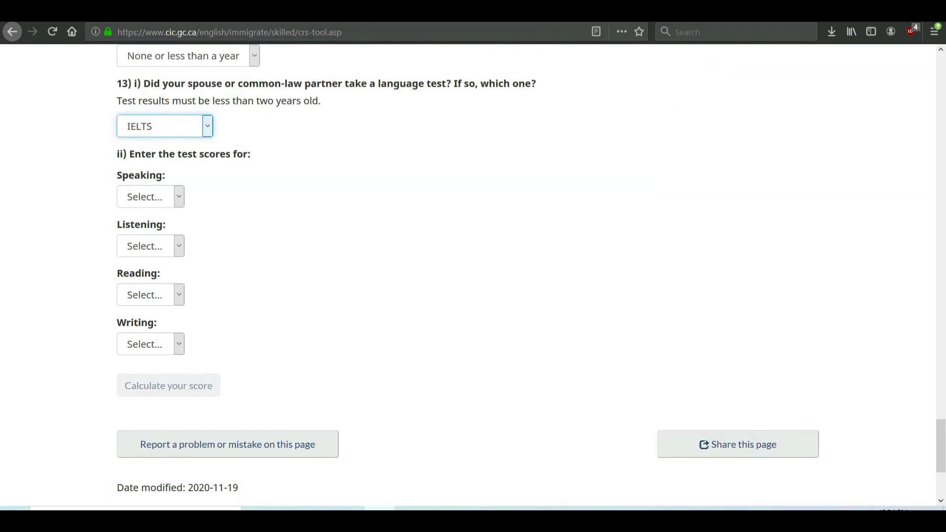
- Set the spouse's IELTS Speaking to 7.5–9.0 and Listening to 8.5–9.0
key("Tab")
key("alt+Down")
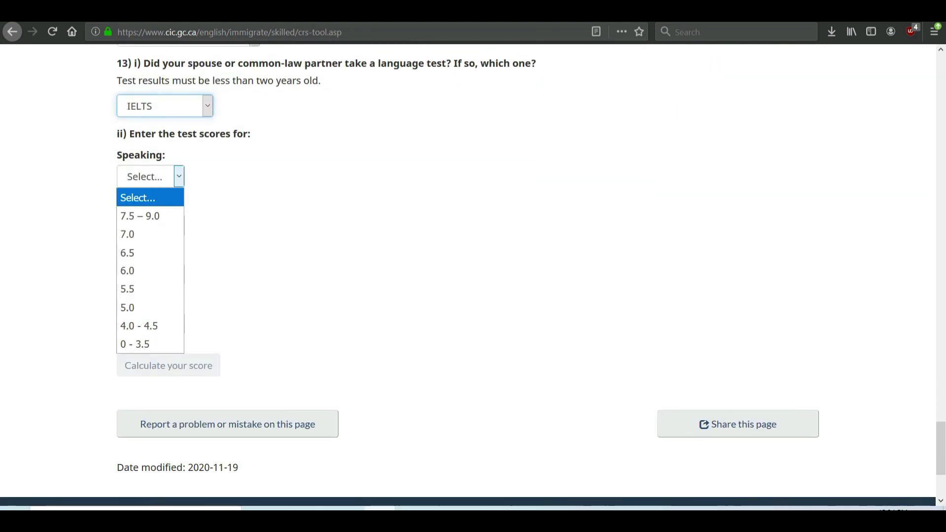
key("Down")
key("Return")
key("Tab")
key("alt+Down")
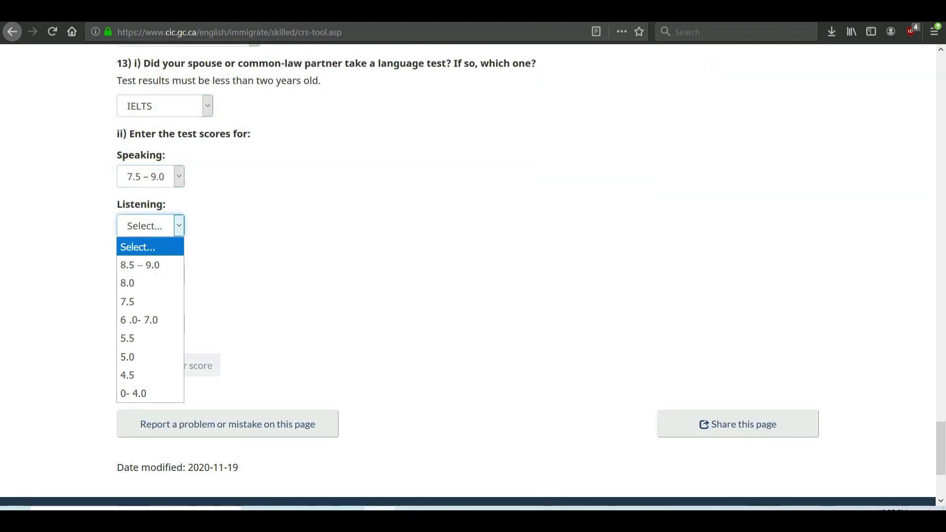
key("Down")
key("Return")
- Set spouse Reading to 8.0–9.0 and Writing to 7.0, then calculate the 454-point total
key("Tab")
key("alt+Down")
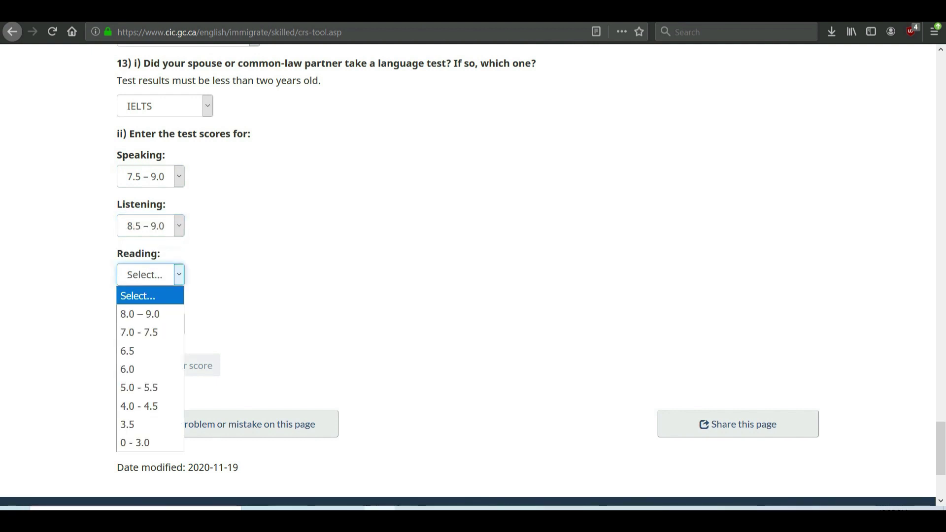
key("Down")
key("Return")
key("Tab")
key("alt+Down")
key("Down")
key("Down")
key("Return")
scroll(473, 275, "down", 3)
key("Tab")
key("Return")
scroll(474, 275, "down", 3)
scroll(473, 276, "down", 6)
scroll(473, 275, "down", 5)
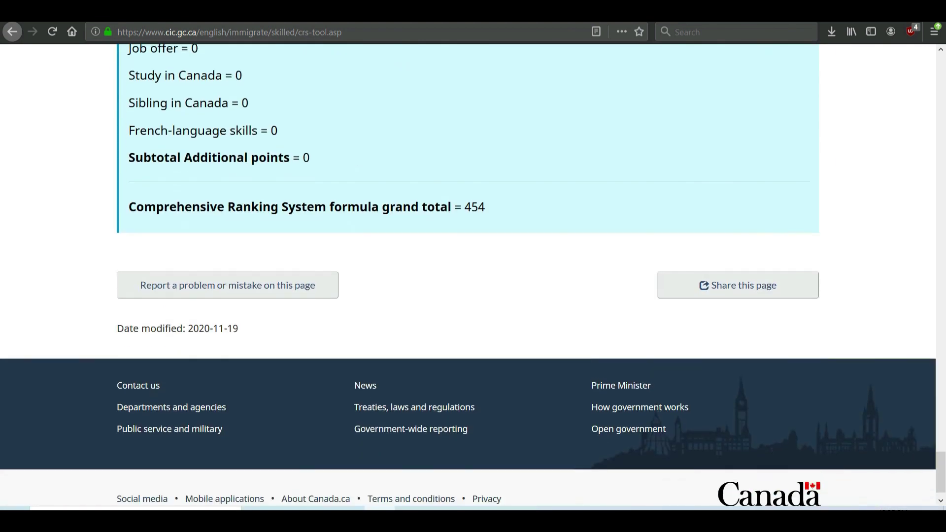
scroll(473, 275, "up", 1)
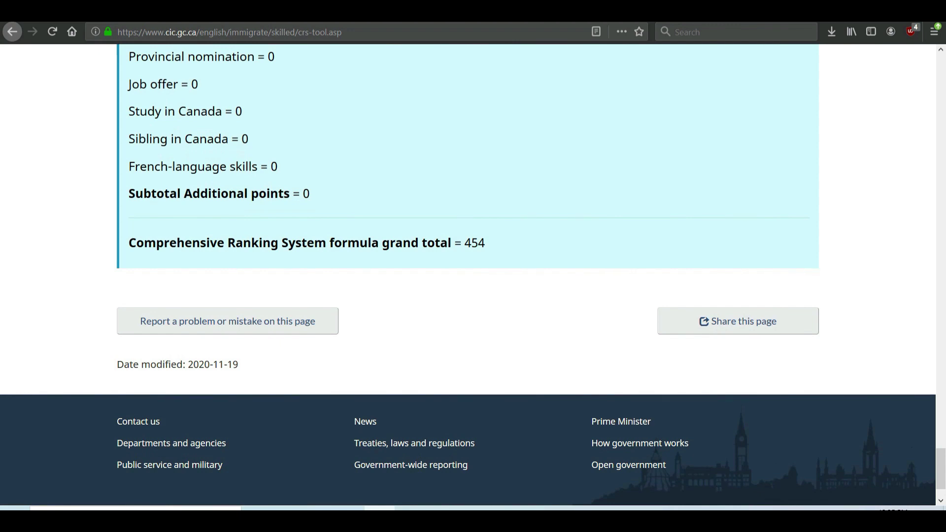
scroll(473, 275, "up", 3)
scroll(473, 275, "up", 2)
scroll(473, 275, "down", 1)
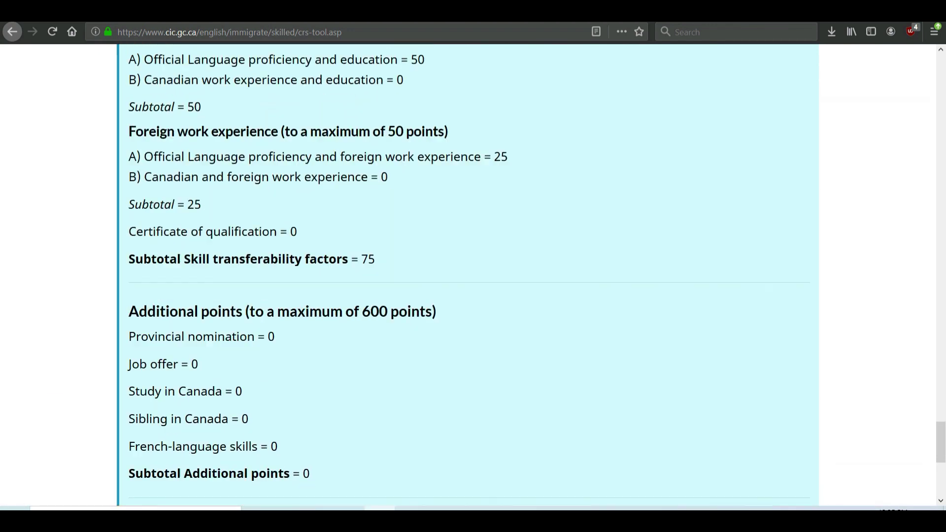
scroll(473, 276, "down", 2)
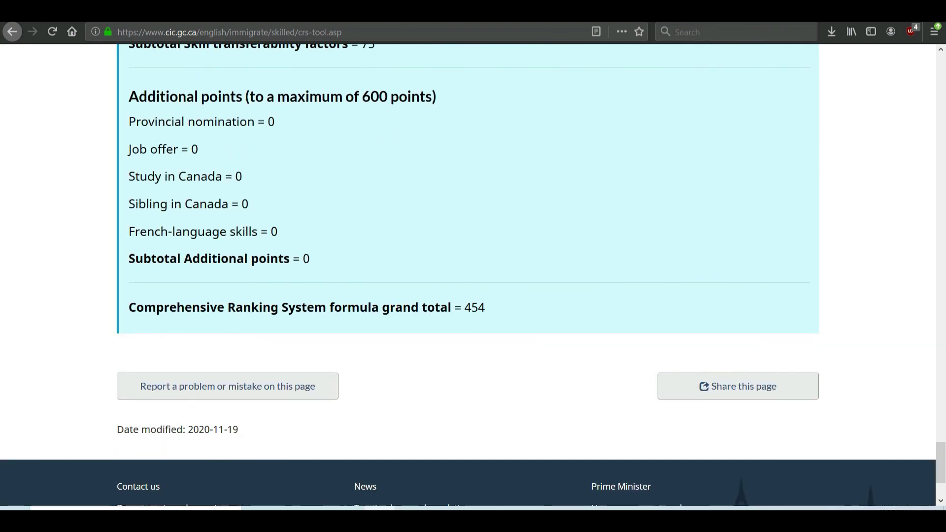
scroll(473, 276, "up", 4)
scroll(473, 275, "up", 5)
scroll(473, 275, "up", 4)
scroll(473, 275, "up", 3)
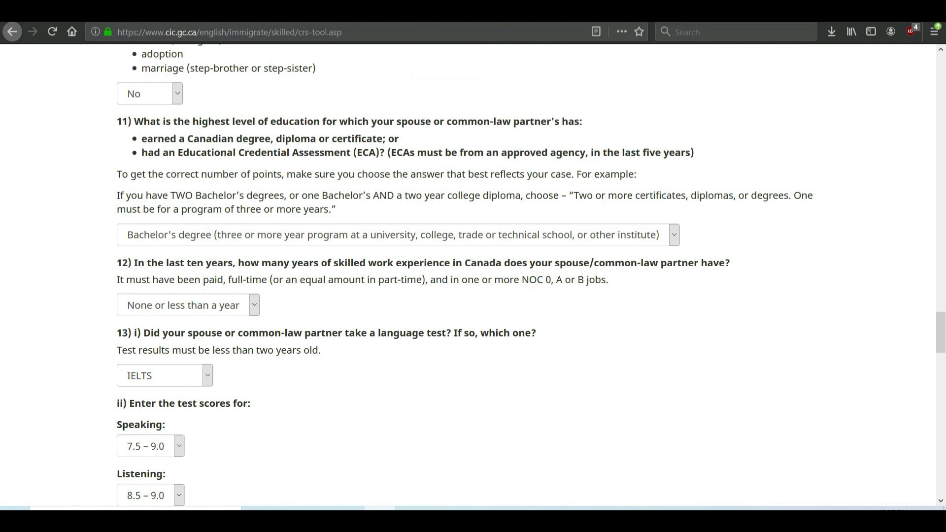
scroll(474, 275, "down", 5)
scroll(473, 276, "down", 7)
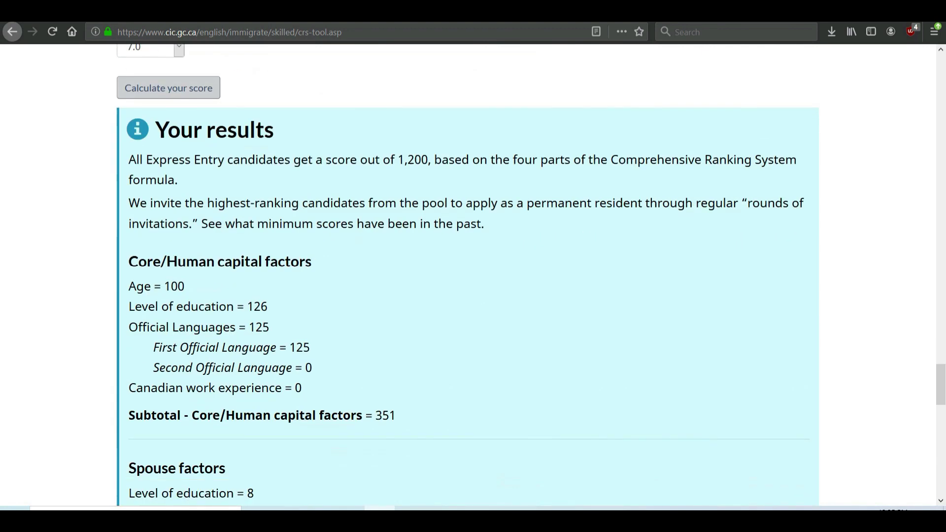
scroll(474, 275, "down", 8)
scroll(473, 275, "down", 6)
scroll(474, 275, "up", 4)
scroll(473, 275, "up", 6)
scroll(473, 274, "up", 9)
scroll(474, 275, "up", 7)
scroll(474, 274, "up", 5)
scroll(473, 275, "up", 5)
scroll(473, 274, "up", 5)
scroll(473, 275, "up", 5)
scroll(474, 275, "up", 5)
scroll(473, 274, "up", 5)
scroll(473, 275, "up", 5)
scroll(473, 275, "up", 5)
scroll(473, 275, "up", 4)
scroll(473, 275, "up", 1)
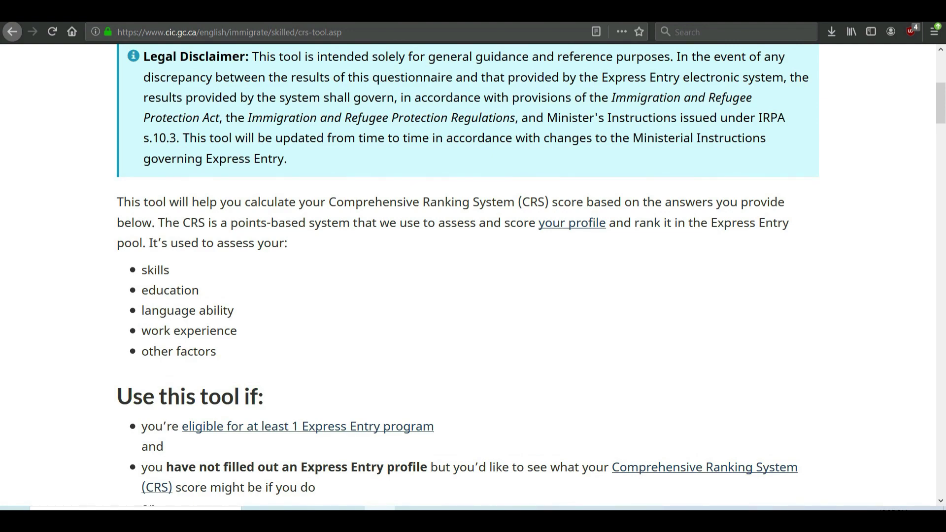
scroll(473, 275, "down", 5)
scroll(473, 276, "down", 5)
scroll(473, 275, "down", 5)
scroll(473, 275, "down", 5)
scroll(473, 275, "down", 5)
scroll(474, 276, "down", 5)
scroll(473, 275, "down", 5)
scroll(473, 275, "down", 5)
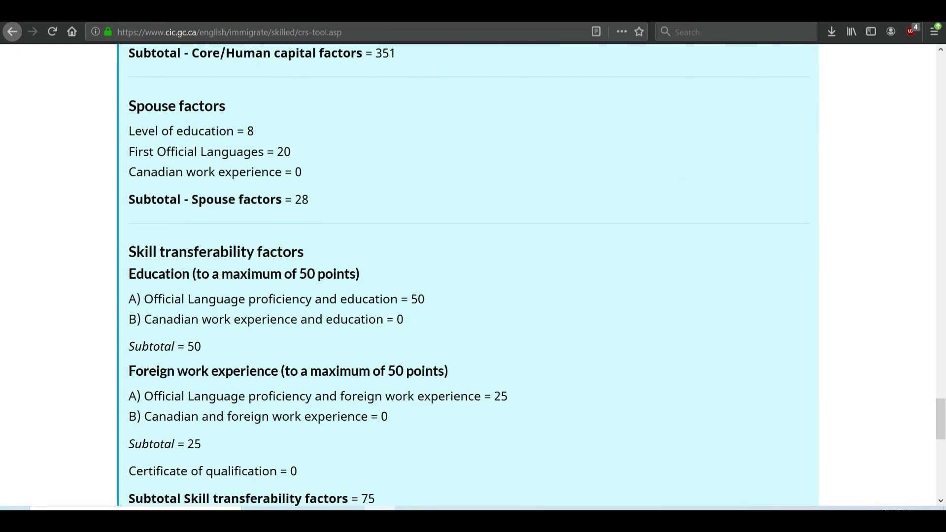
scroll(473, 273, "down", 5)
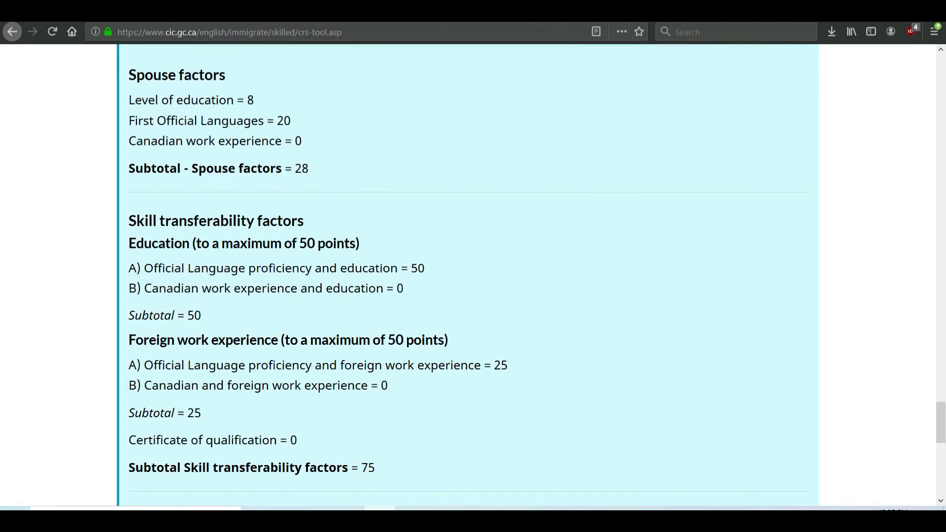